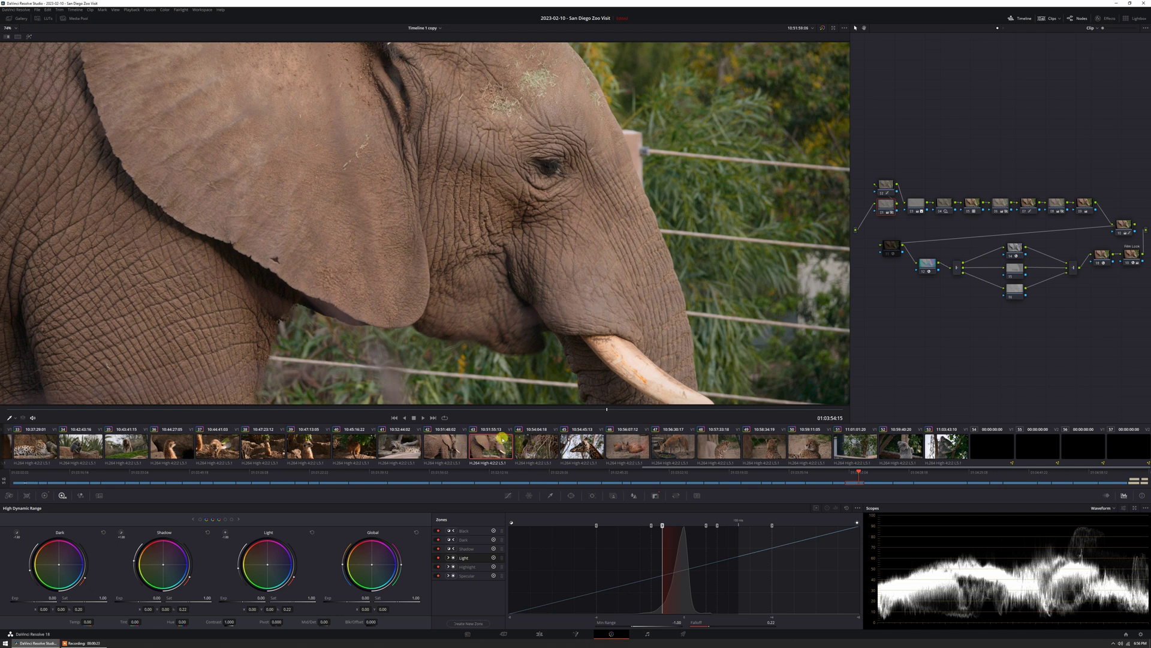
- Review and compare the grades of the neighbouring meerkat clips, switching between the wide and close shots
drag(378, 457, 487, 453)
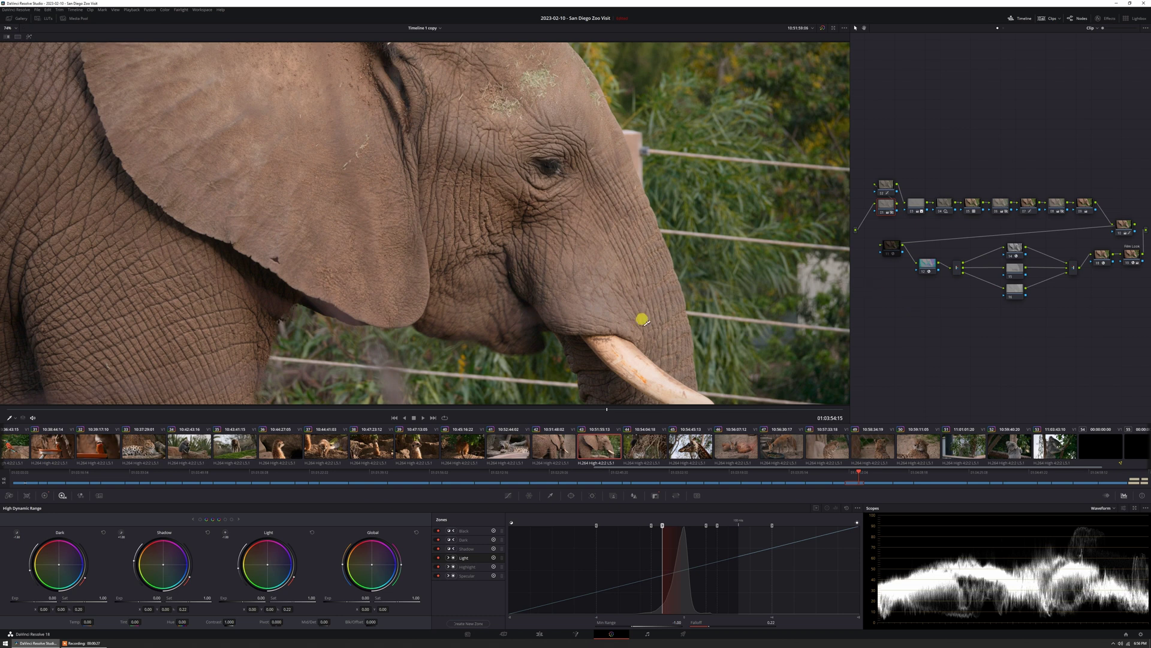
click(421, 447)
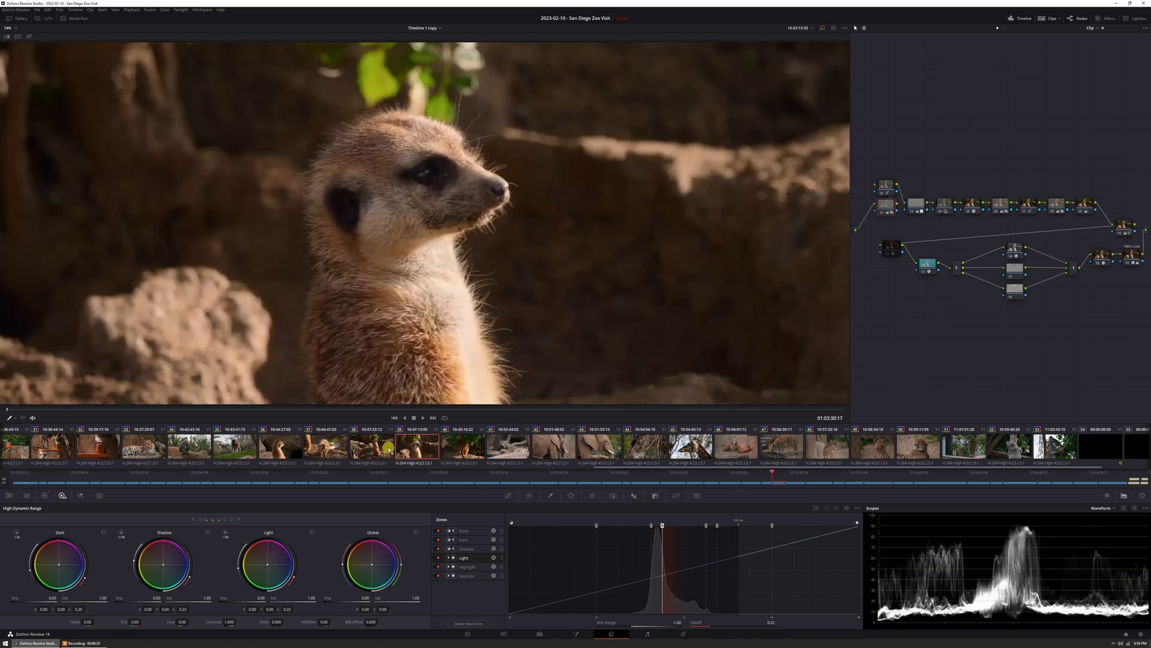
click(347, 448)
click(373, 448)
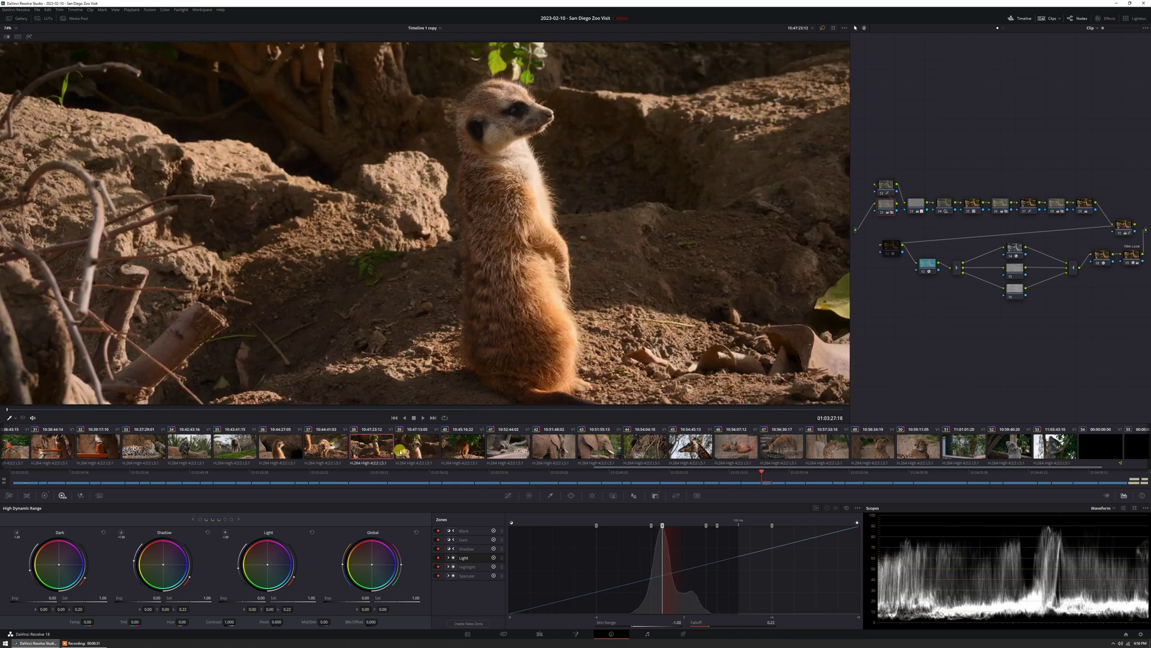
click(406, 451)
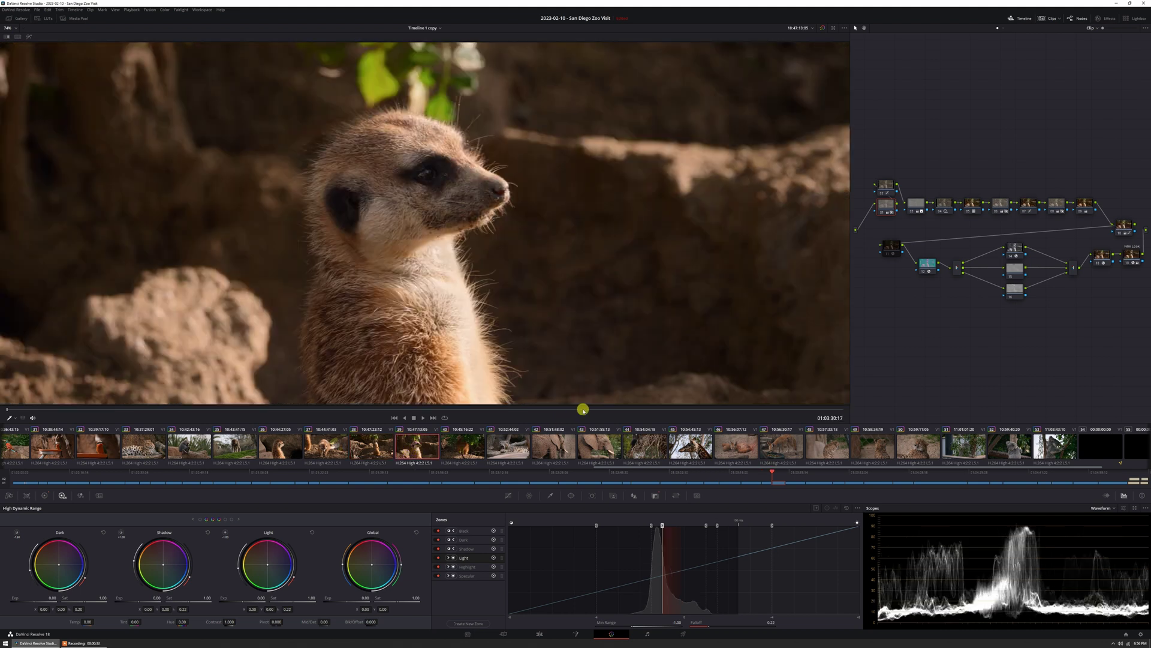
click(462, 454)
click(414, 447)
click(465, 449)
click(420, 448)
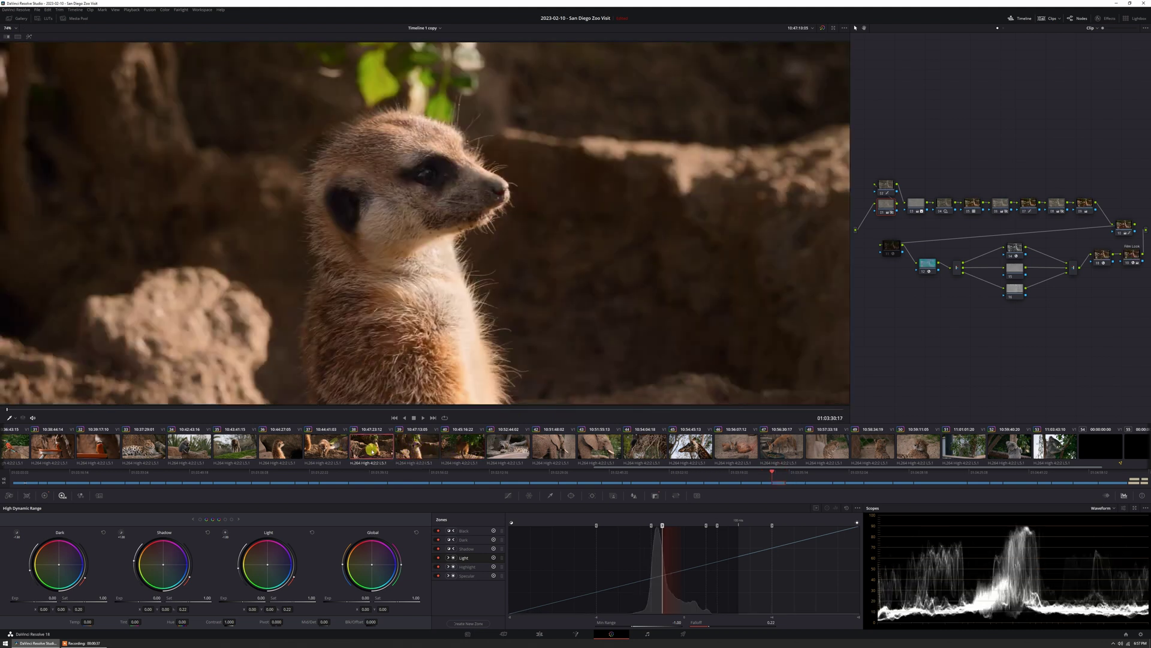
click(379, 448)
click(293, 448)
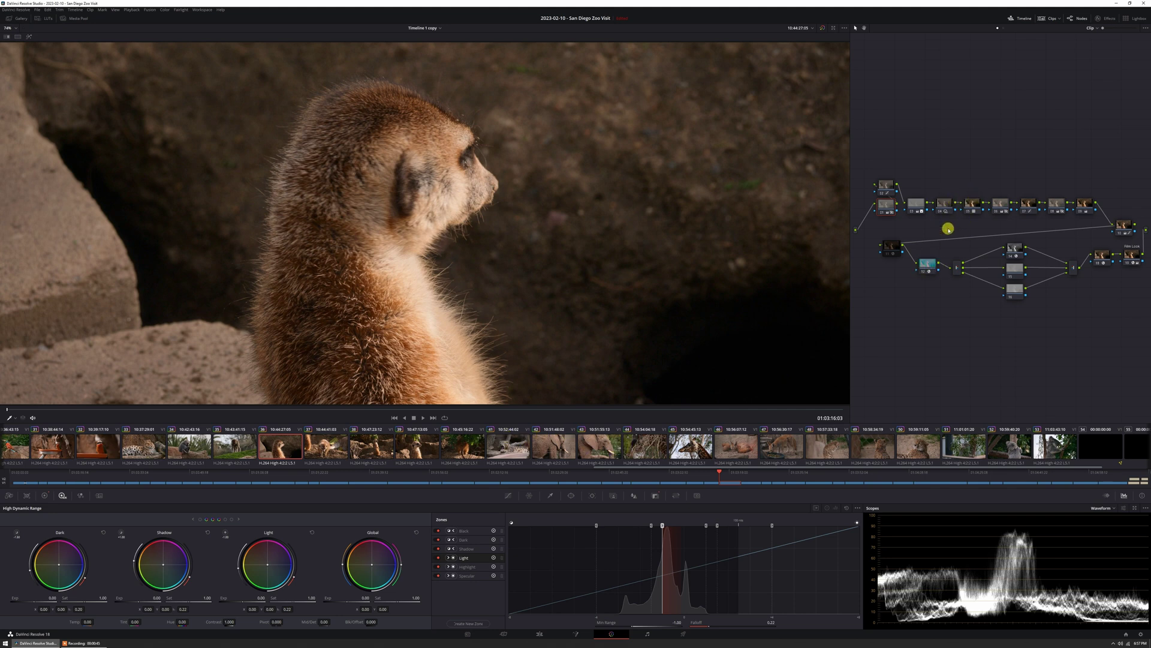
- Examine the graded giraffe, yellow bird, ring-tailed lemur and feeding pigeon clips, scrubbing through their frames
scroll(588, 454, down, 2)
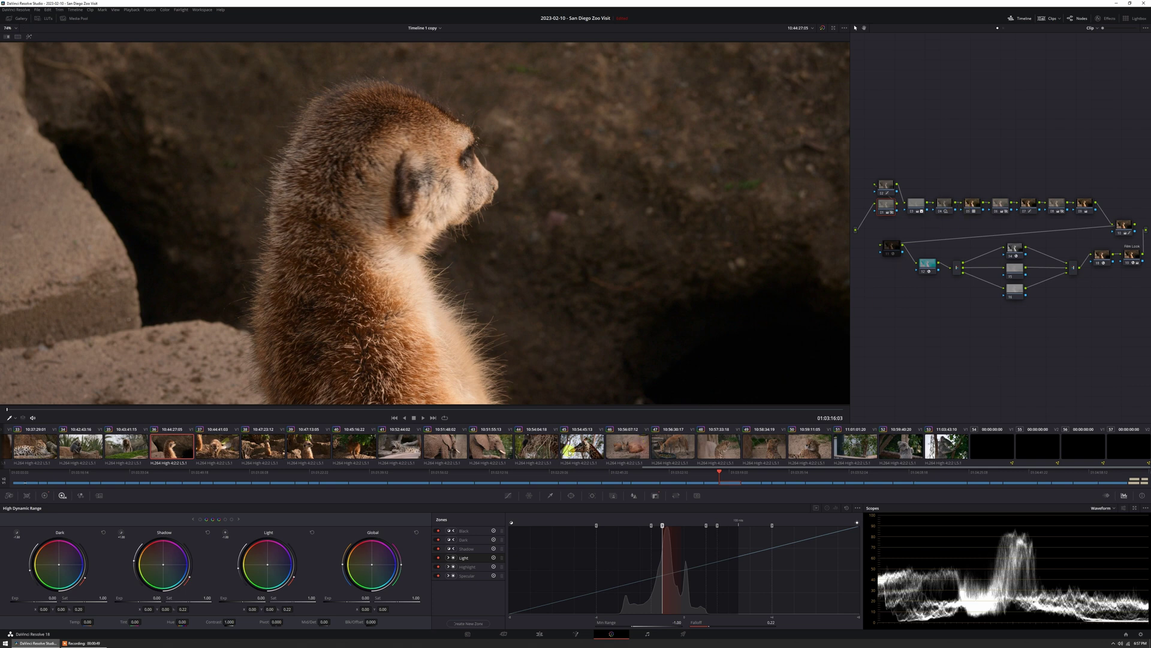
click(581, 451)
scroll(420, 454, up, 10)
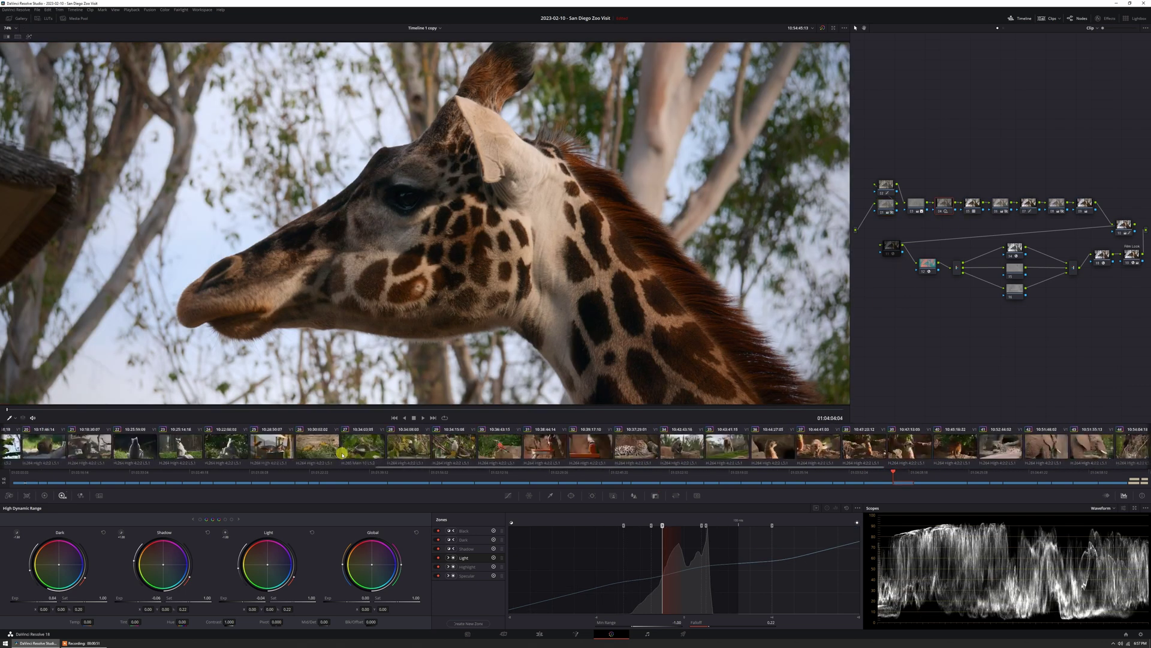
click(318, 450)
scroll(360, 451, up, 7)
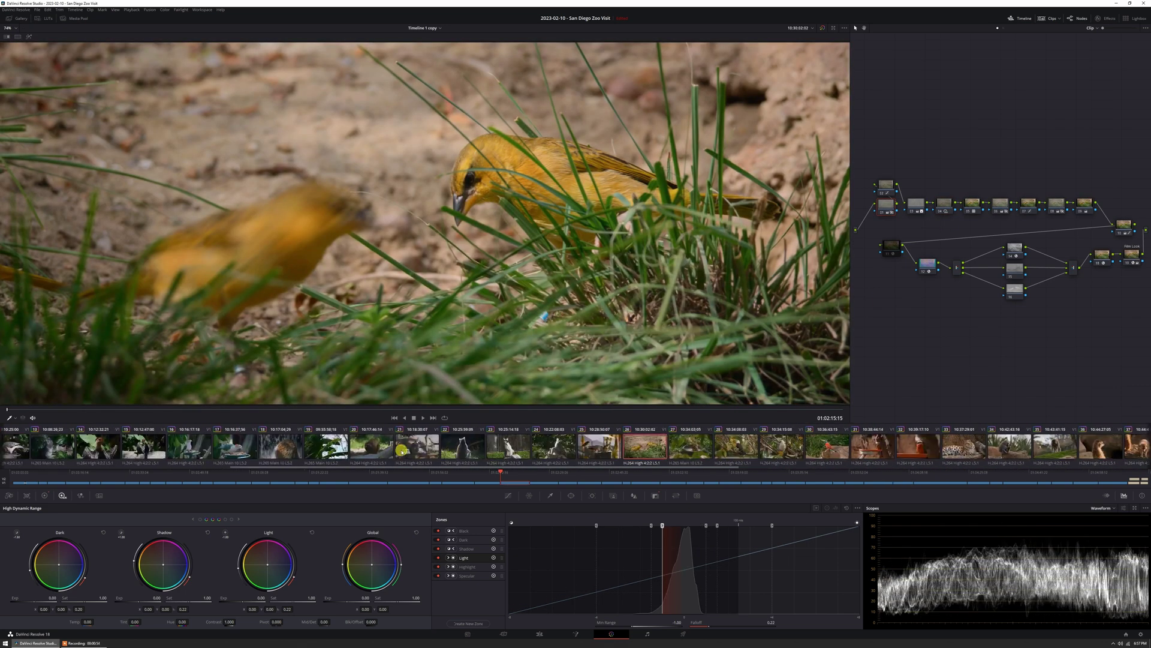
click(405, 451)
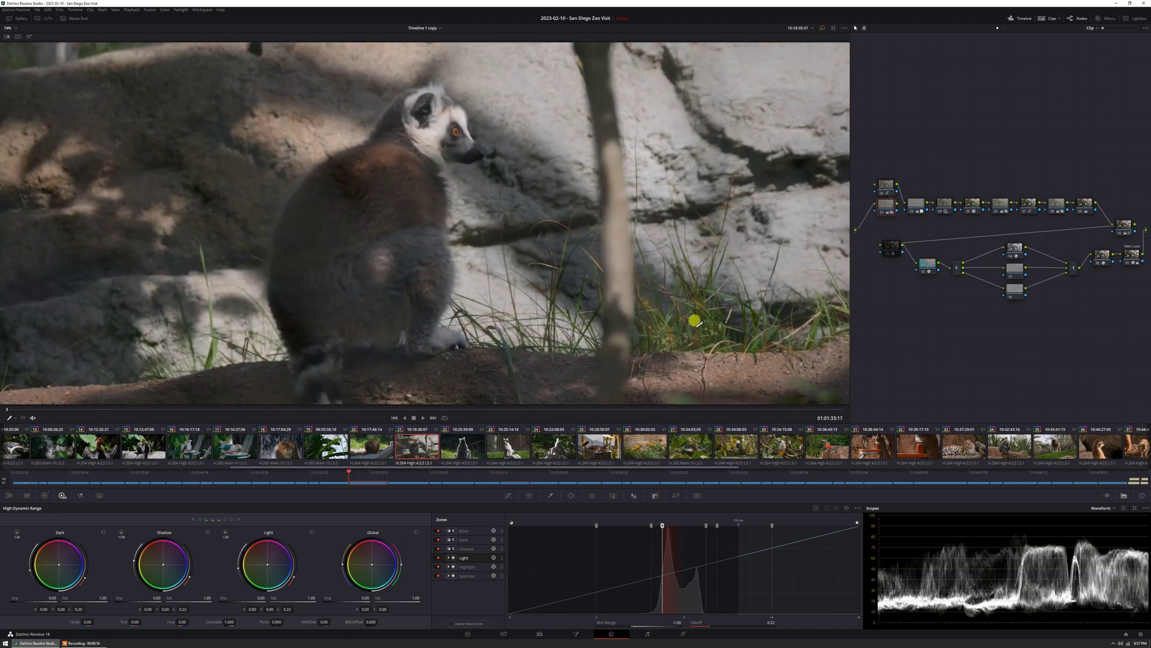
drag(556, 410, 624, 409)
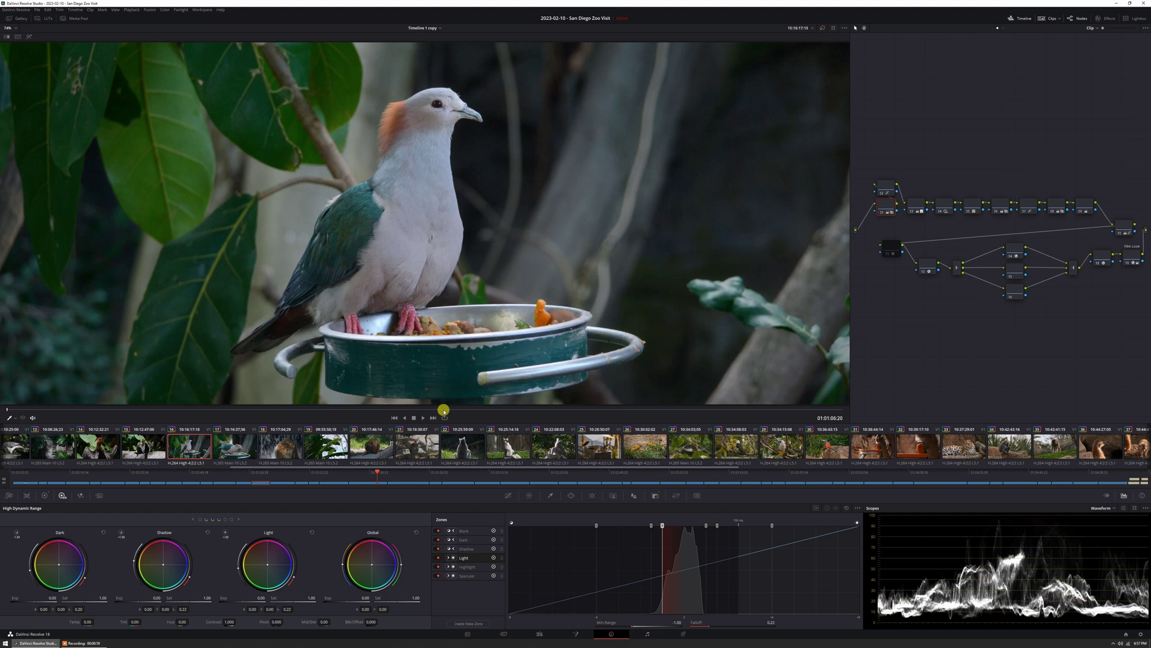
drag(443, 409, 612, 426)
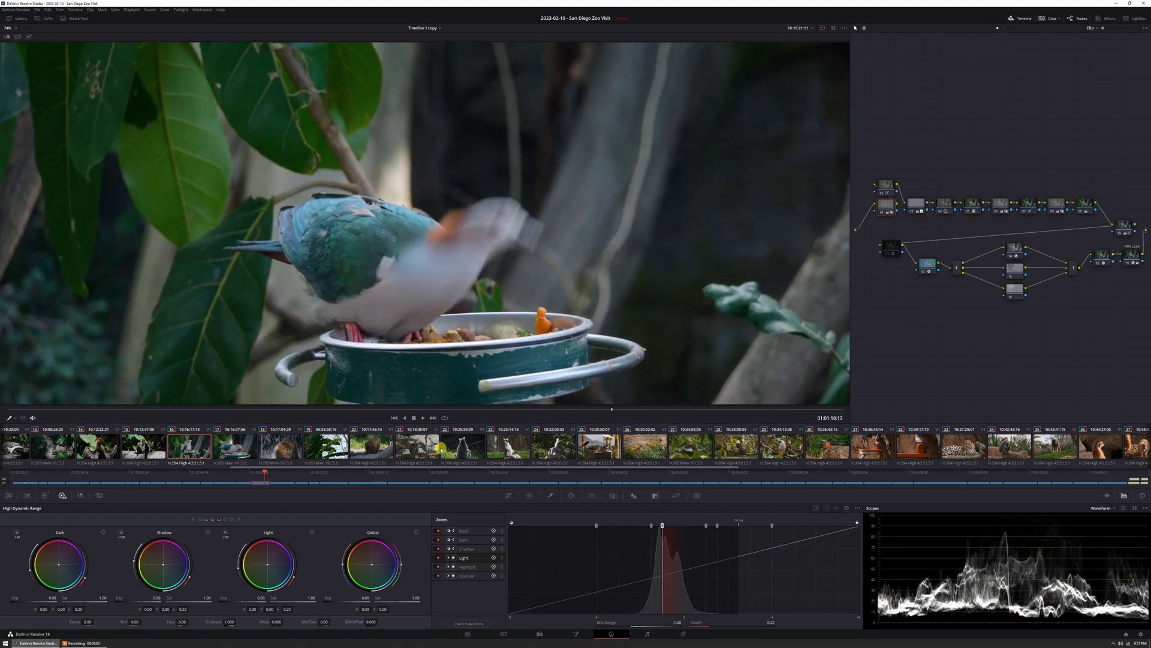
drag(466, 413, 647, 416)
scroll(288, 450, down, 5)
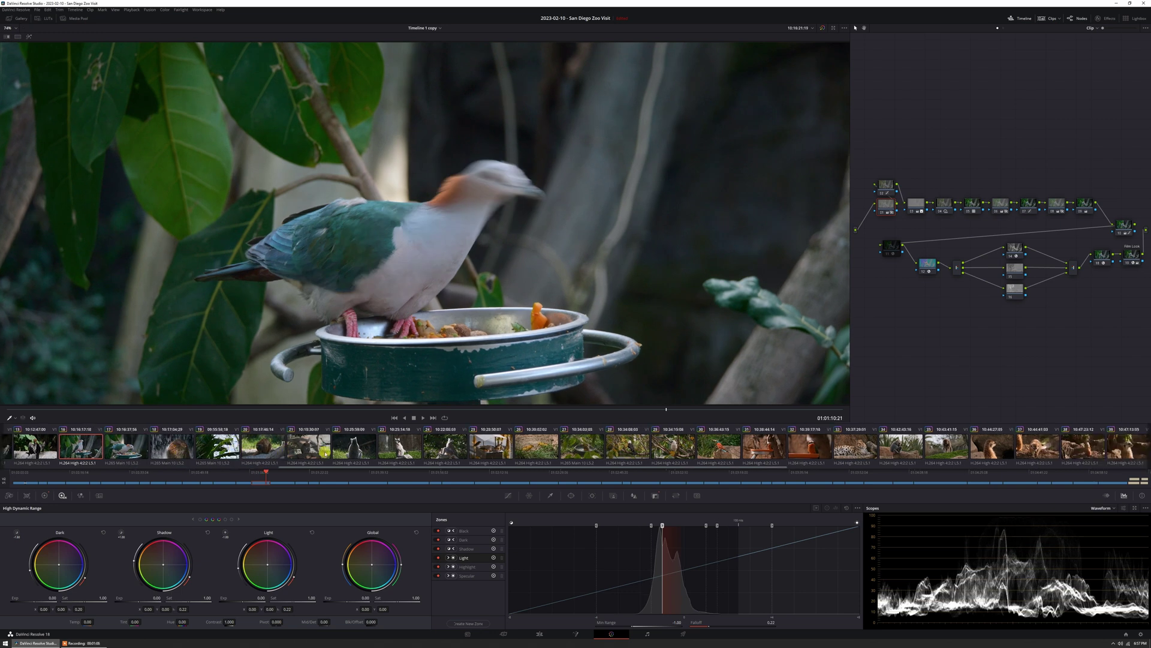
scroll(416, 454, down, 3)
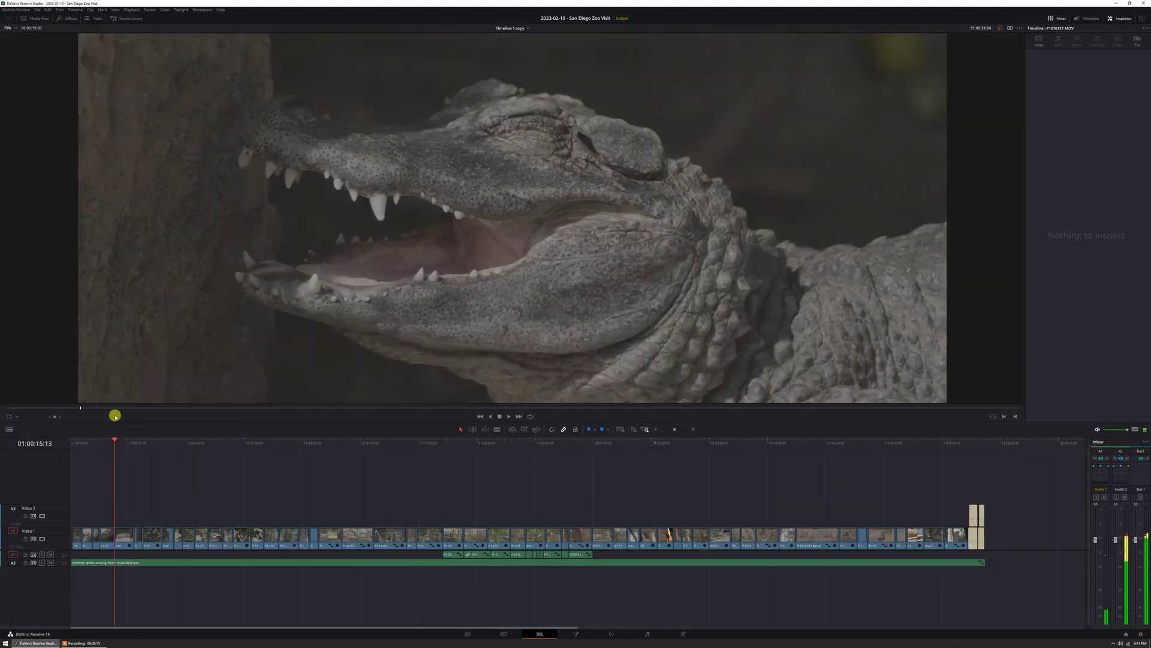
- Move the edit timeline's playhead to the sleeping fennec fox clip at 01:04:10:12 and switch to the Color page
drag(115, 416, 798, 430)
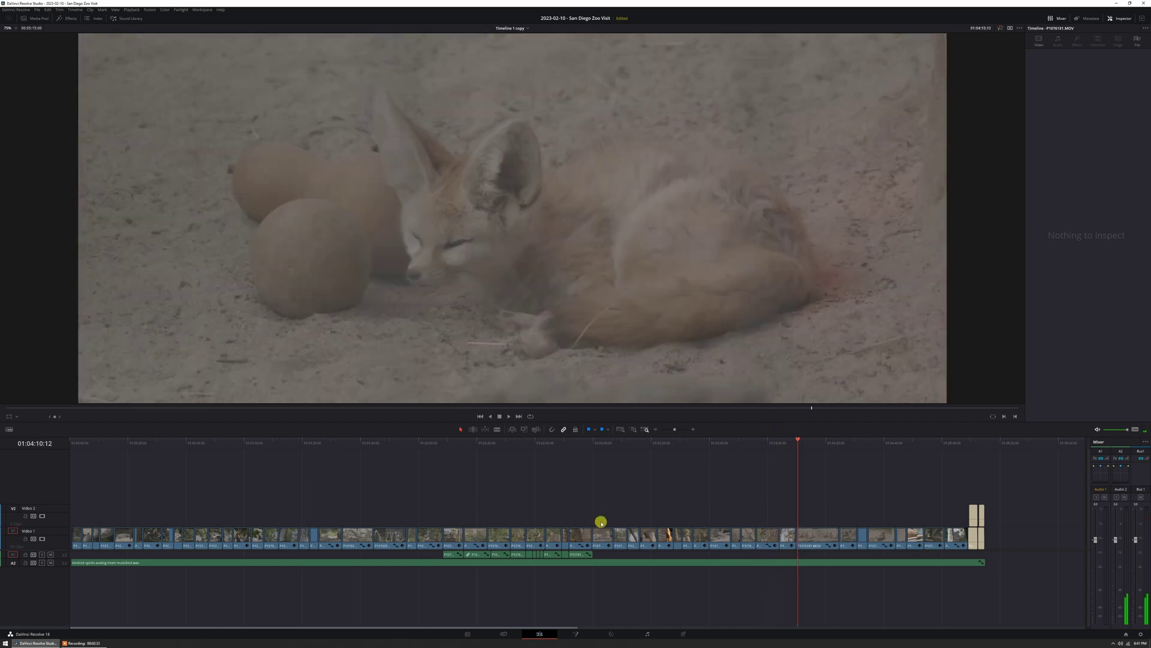
click(611, 634)
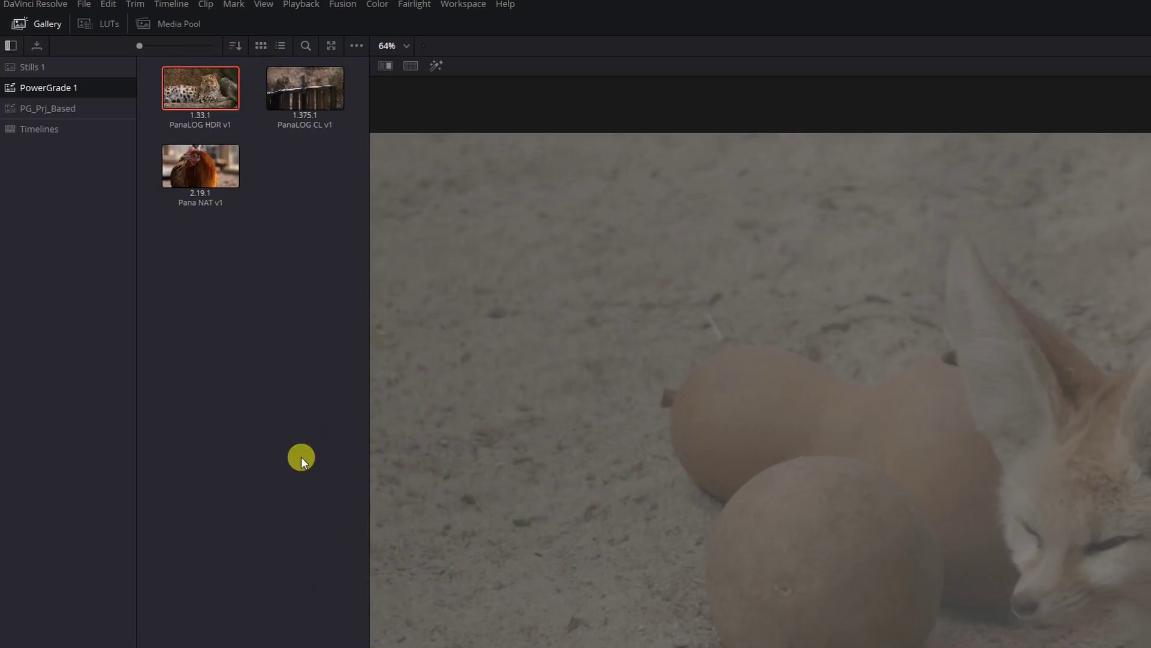
- Compare the gallery's Stills 1 and PowerGrade 1 albums, leaving PowerGrade 1 open
click(56, 70)
click(70, 87)
click(67, 63)
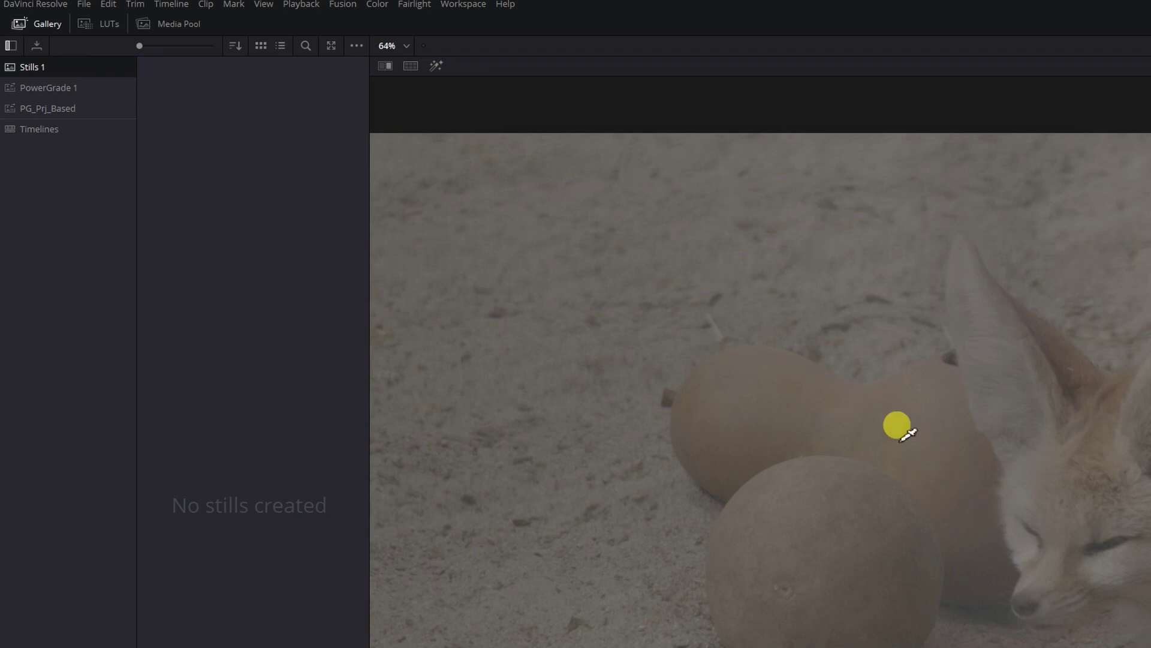
right_click(898, 439)
click(221, 279)
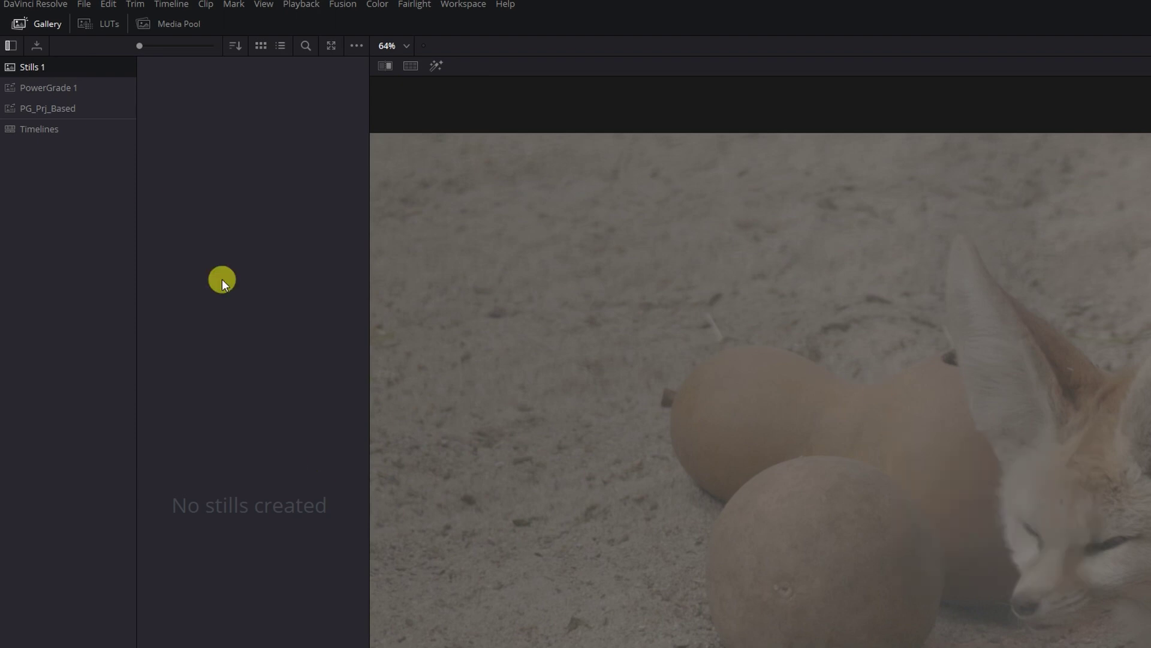
click(64, 92)
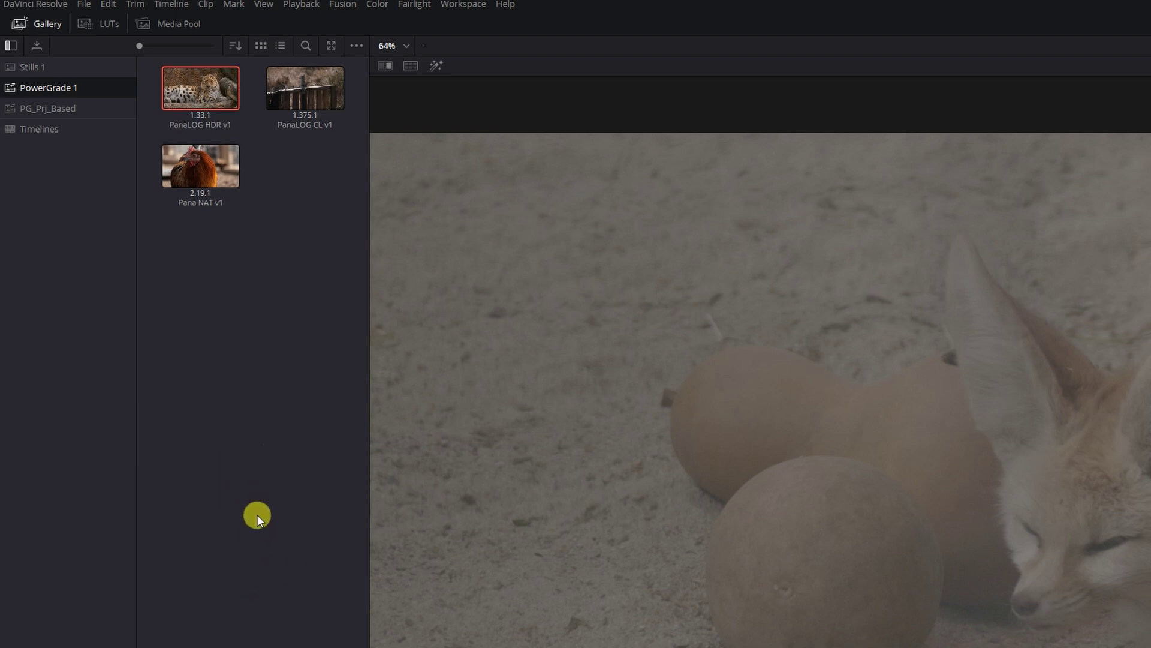
- Display the node graph of the PanaLOG HDR v1 PowerGrade and examine nodes 12, 14, 18 and the Film Look node
right_click(219, 99)
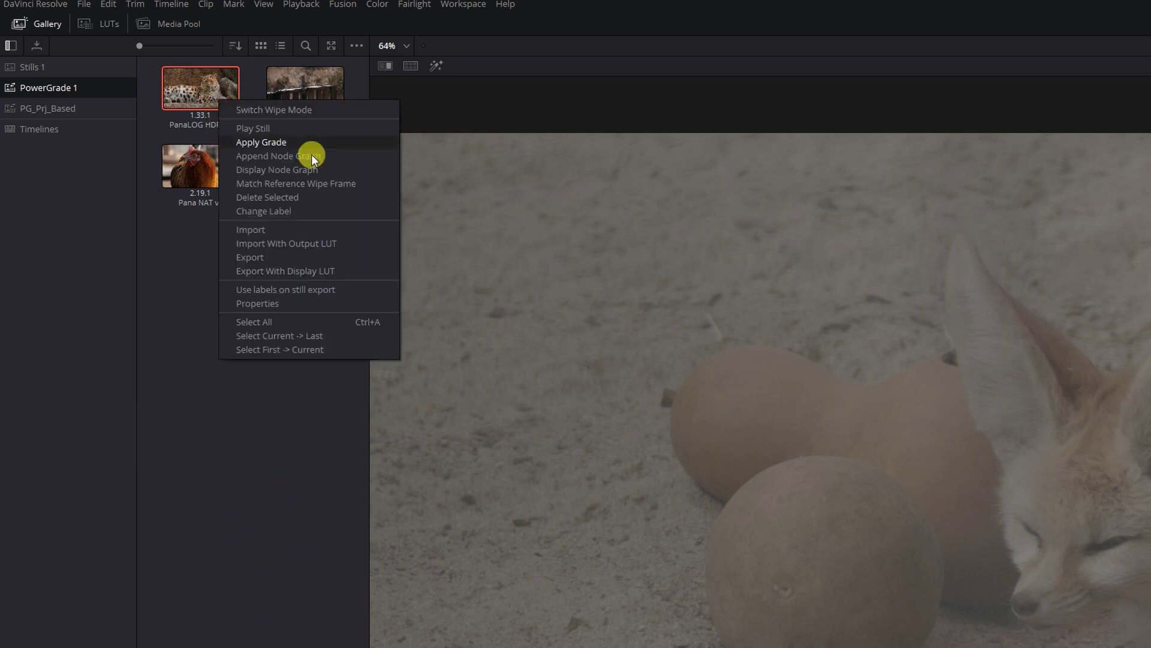
click(338, 170)
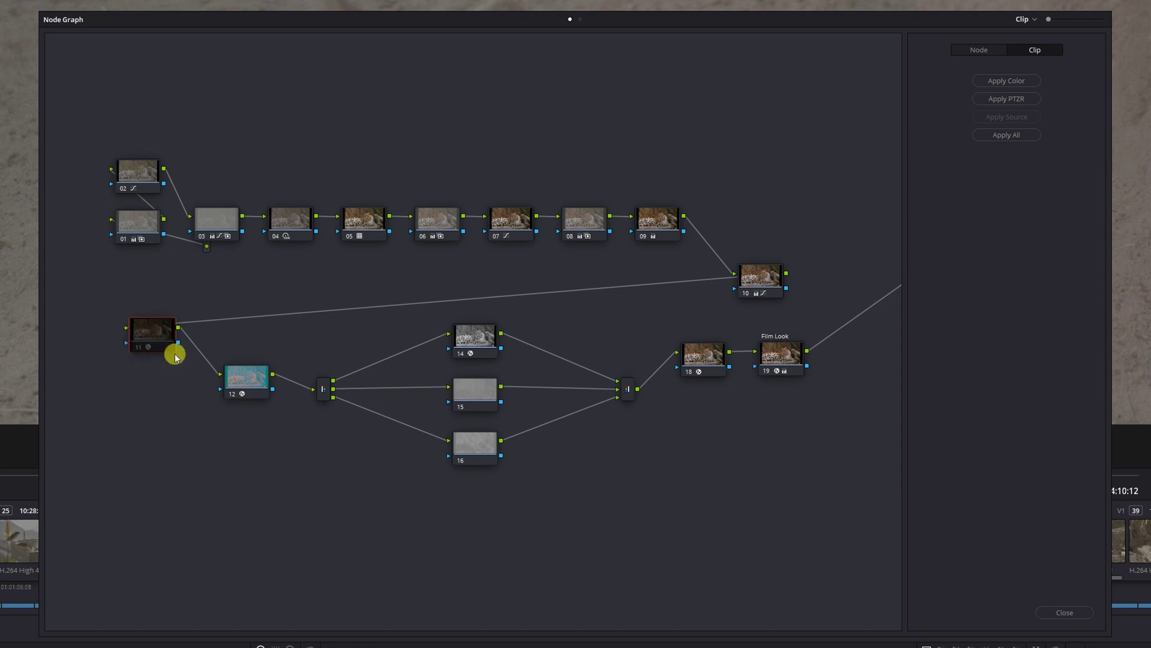
click(258, 379)
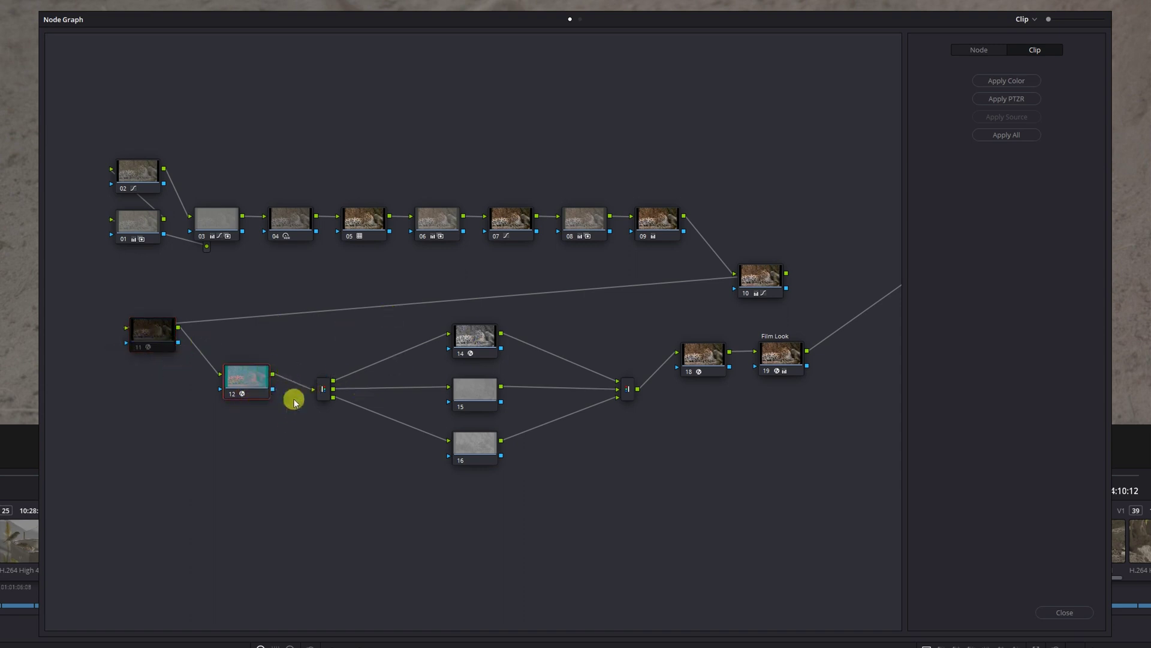
click(473, 340)
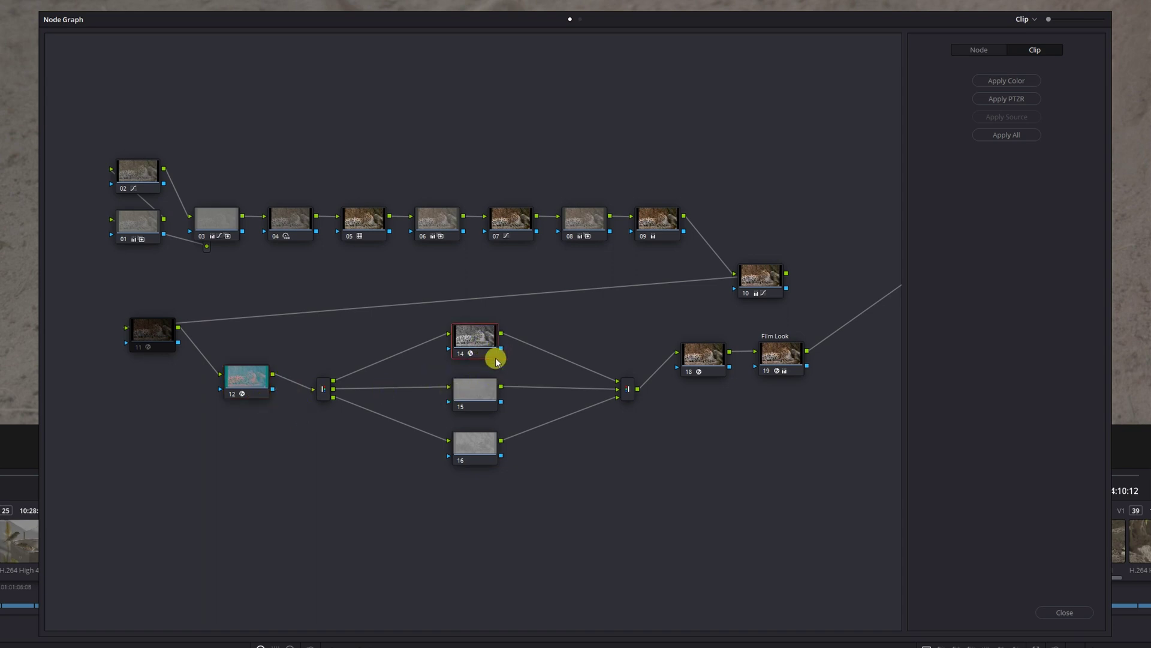
click(710, 356)
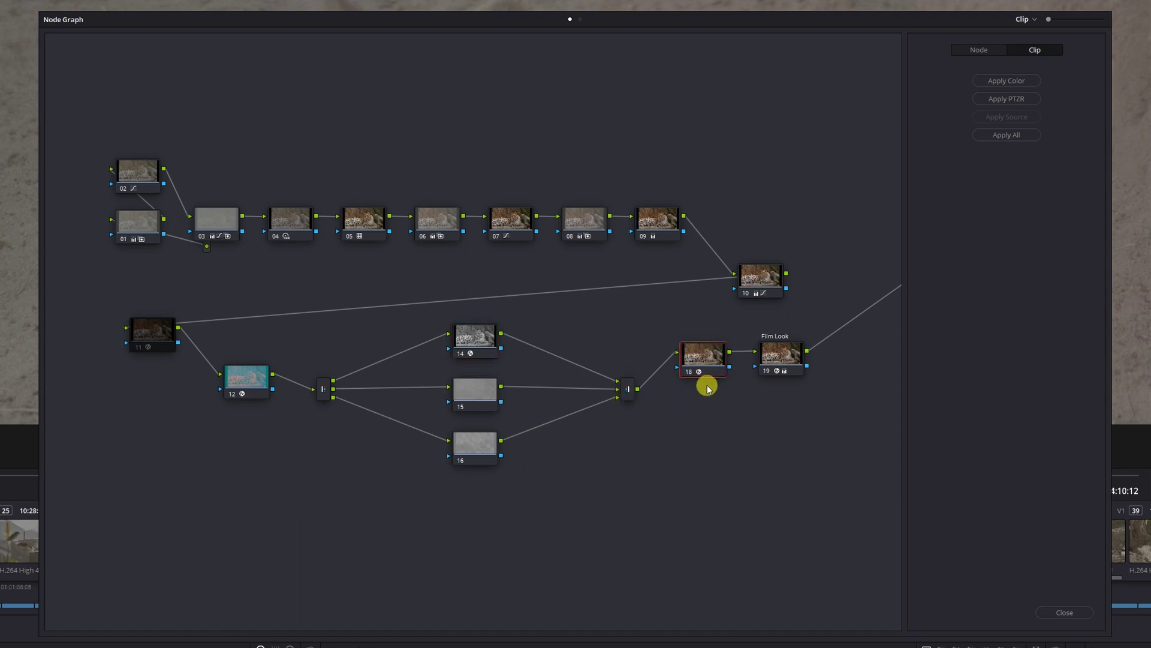
click(776, 360)
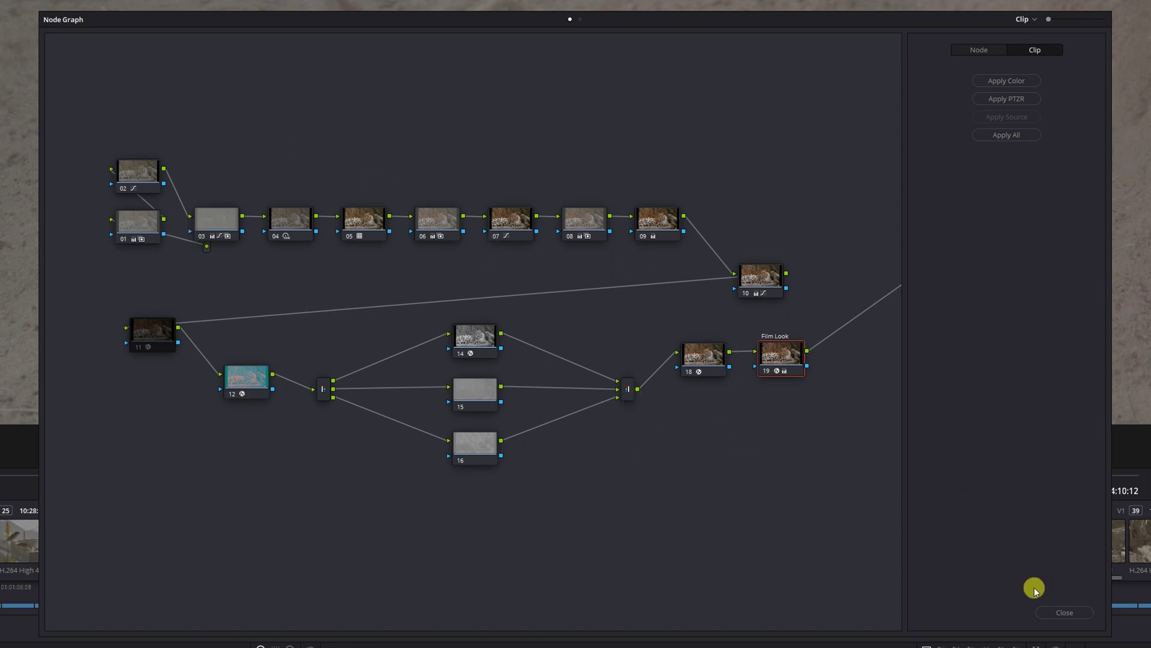
click(1065, 611)
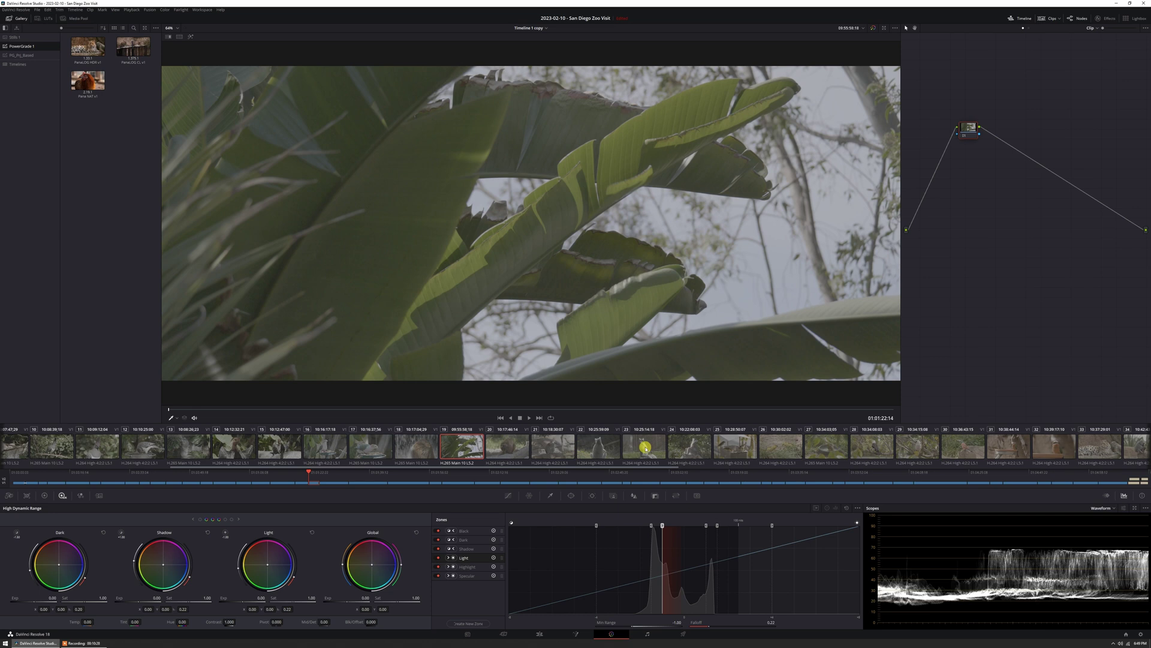
- Apply the PanaLOG HDR v1 grade to all clips from clip 01 through the koala clip near the timeline's end
scroll(645, 447, left, 5)
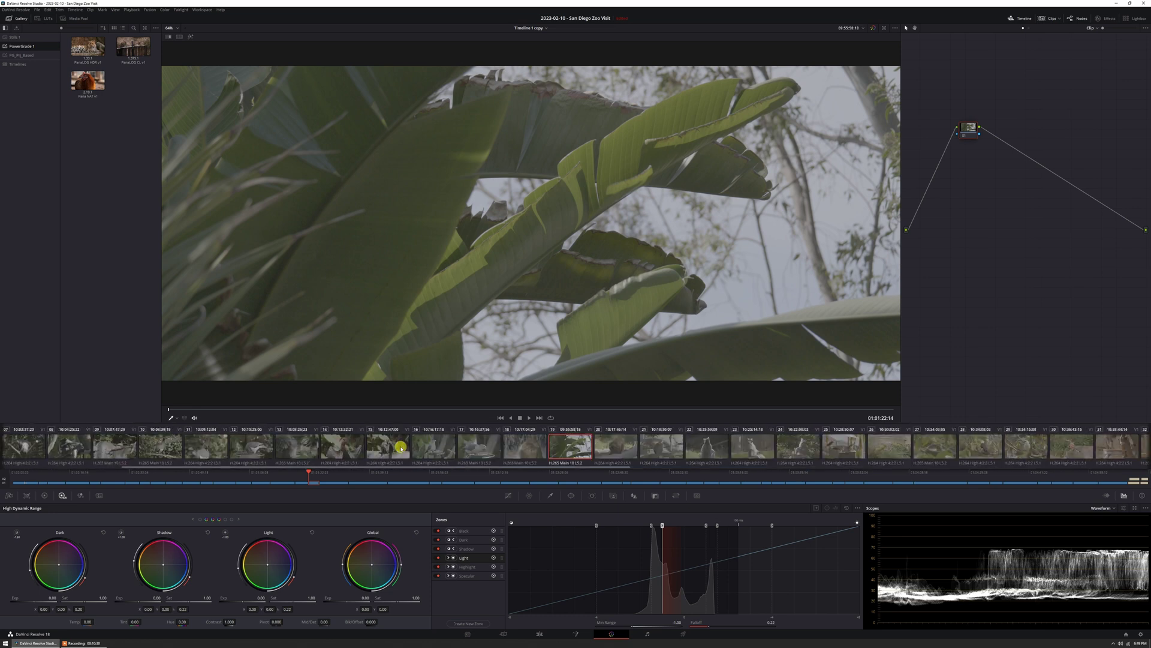
scroll(401, 449, right, 15)
click(932, 447)
scroll(917, 445, left, 20)
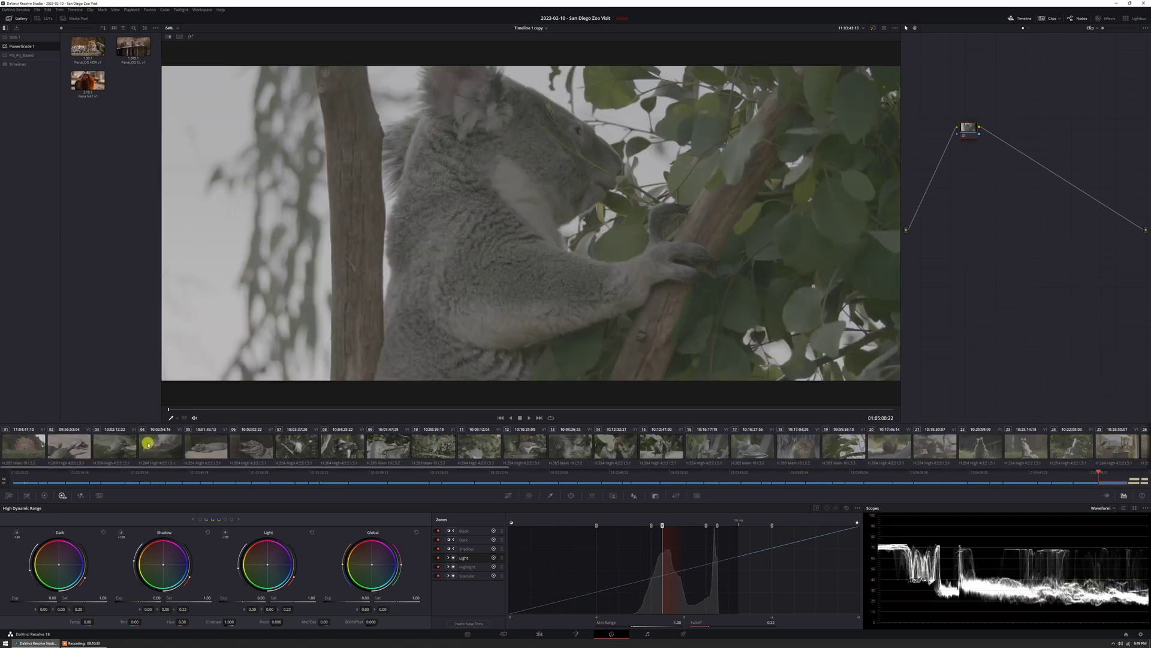
shift+click(24, 448)
click(486, 409)
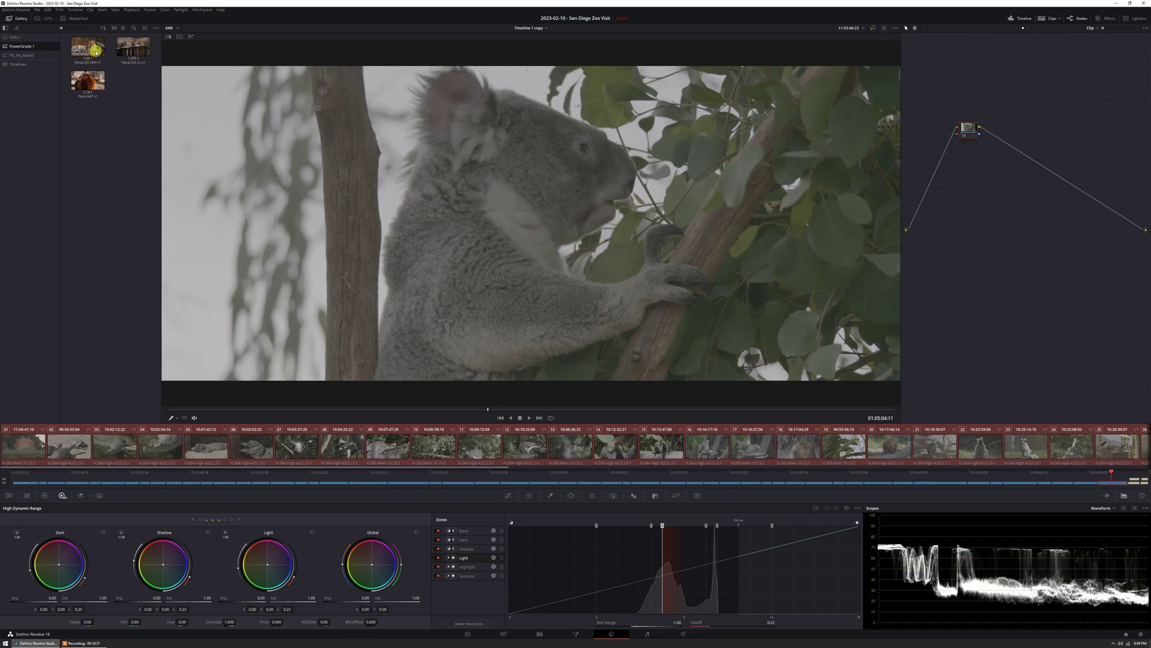
right_click(96, 53)
click(117, 194)
key(ctrl+z)
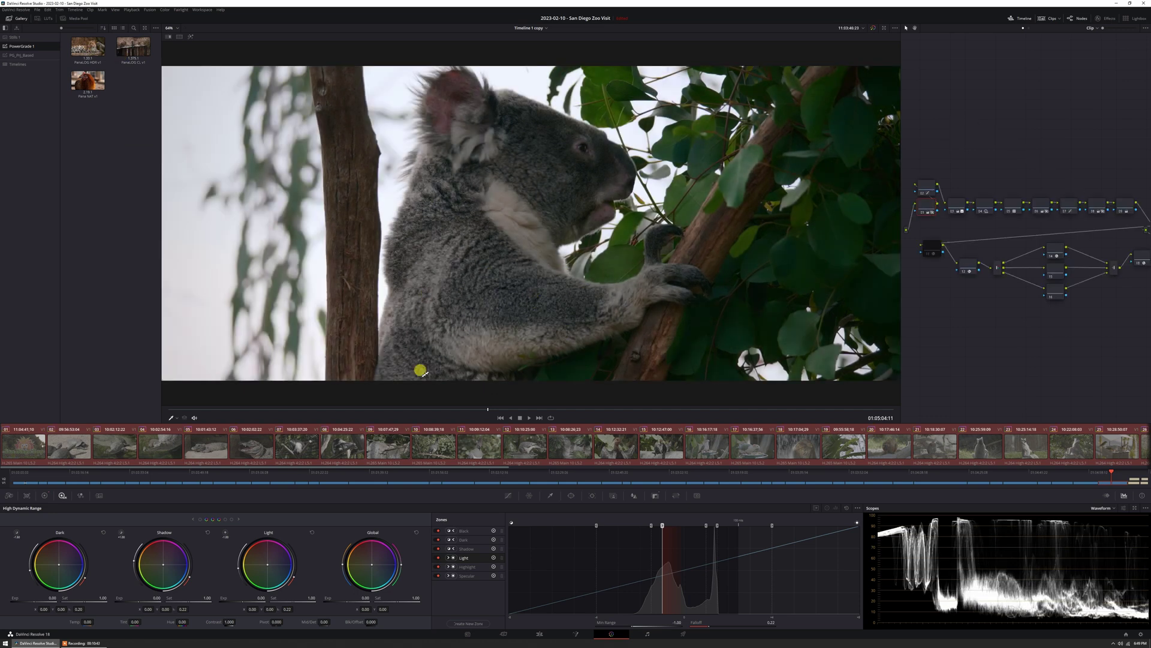
- Check the applied grade on the feeding bird, spread-winged bird and lemur clips, scrubbing through the footage
click(526, 446)
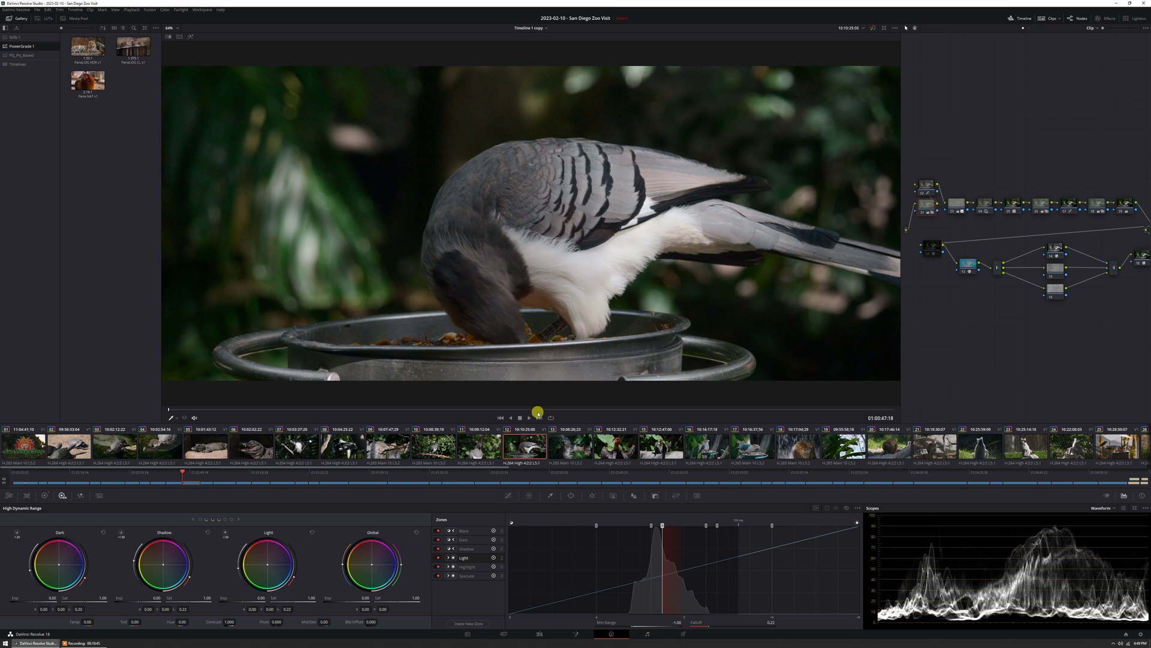
drag(490, 411, 507, 410)
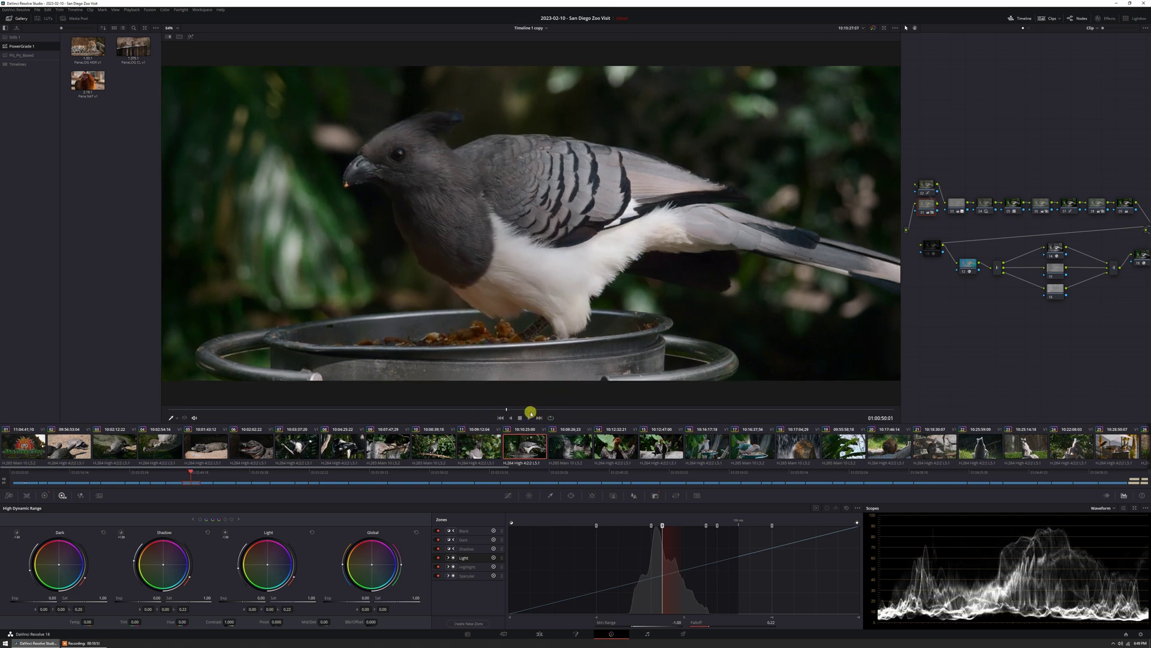
click(660, 447)
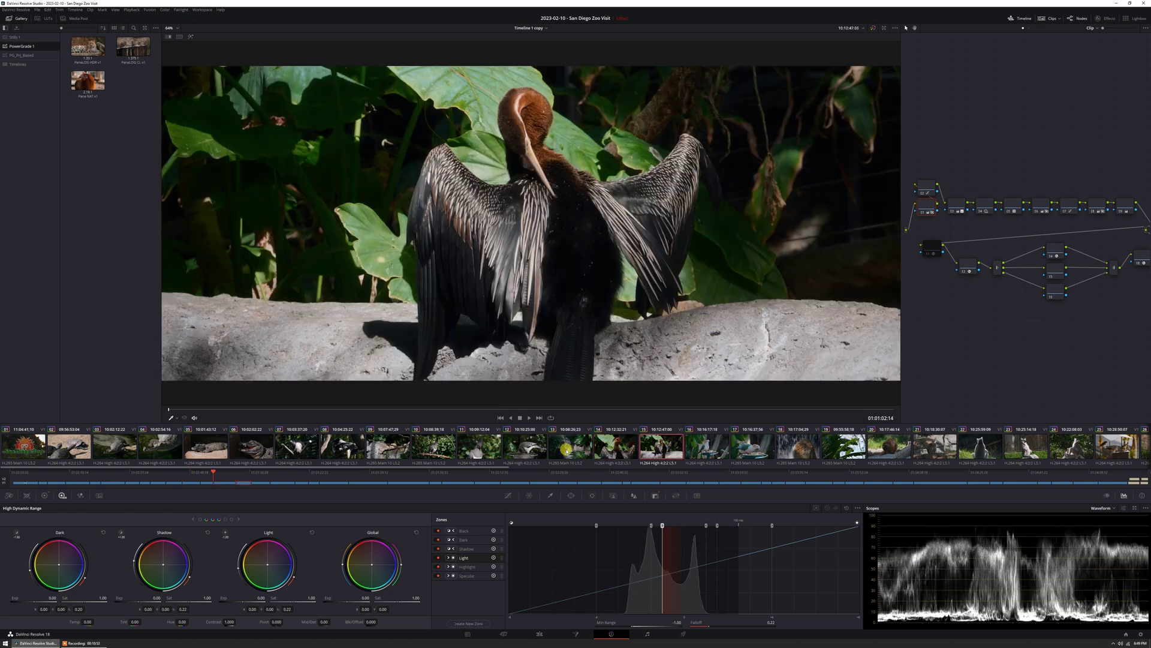
click(603, 450)
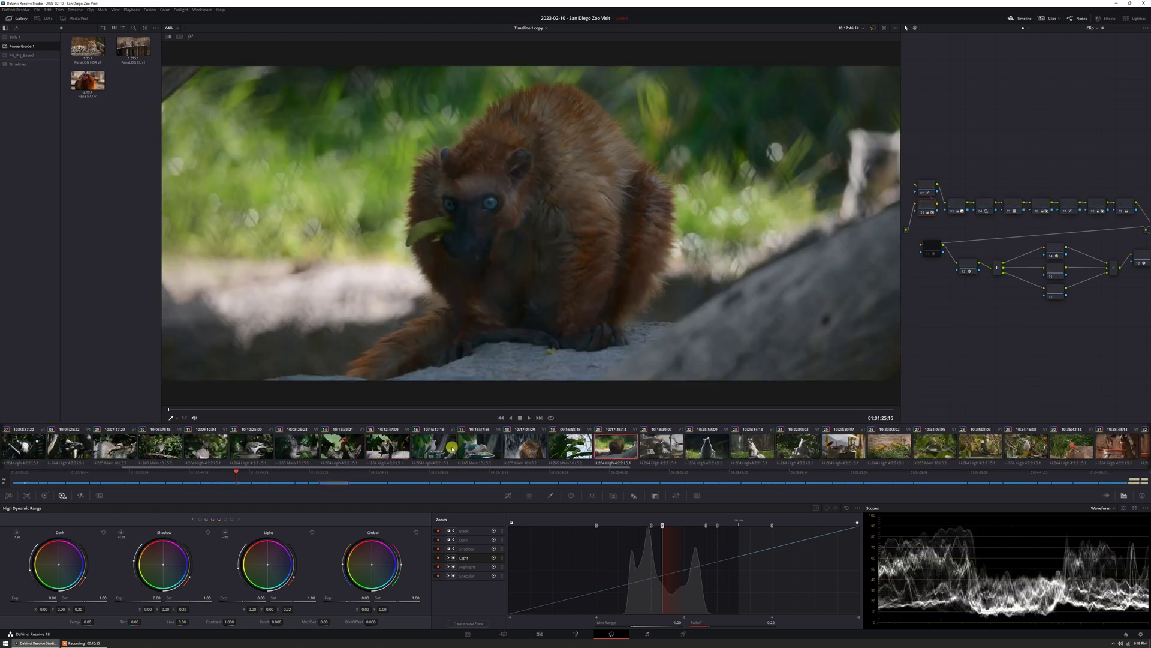
click(578, 446)
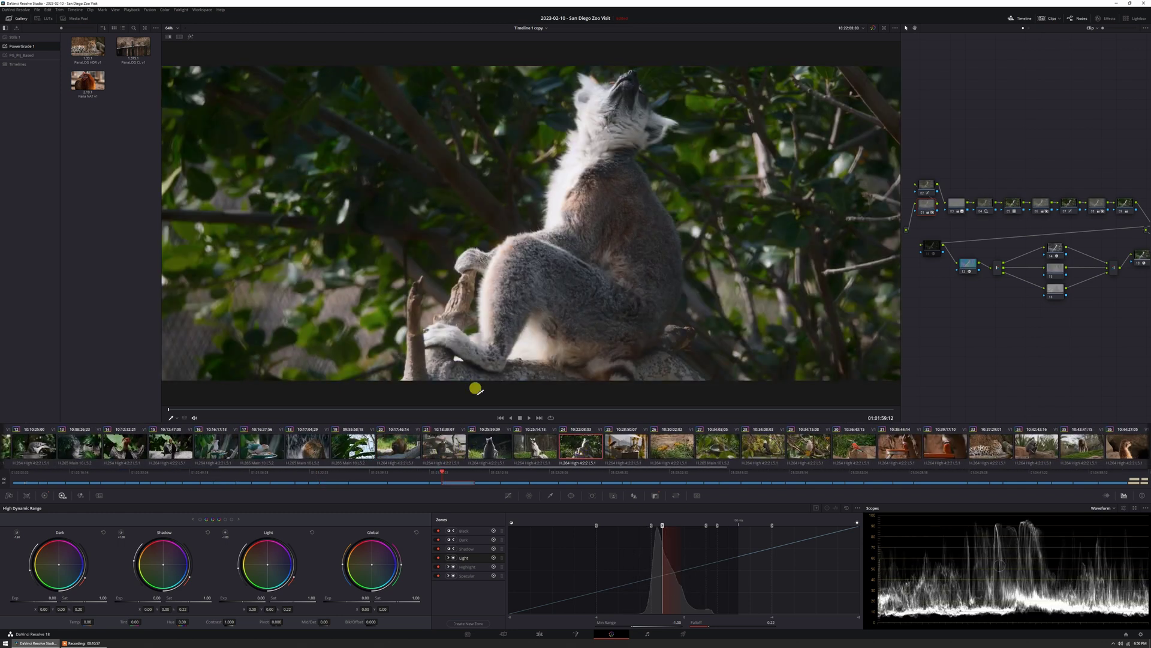
drag(639, 409, 627, 408)
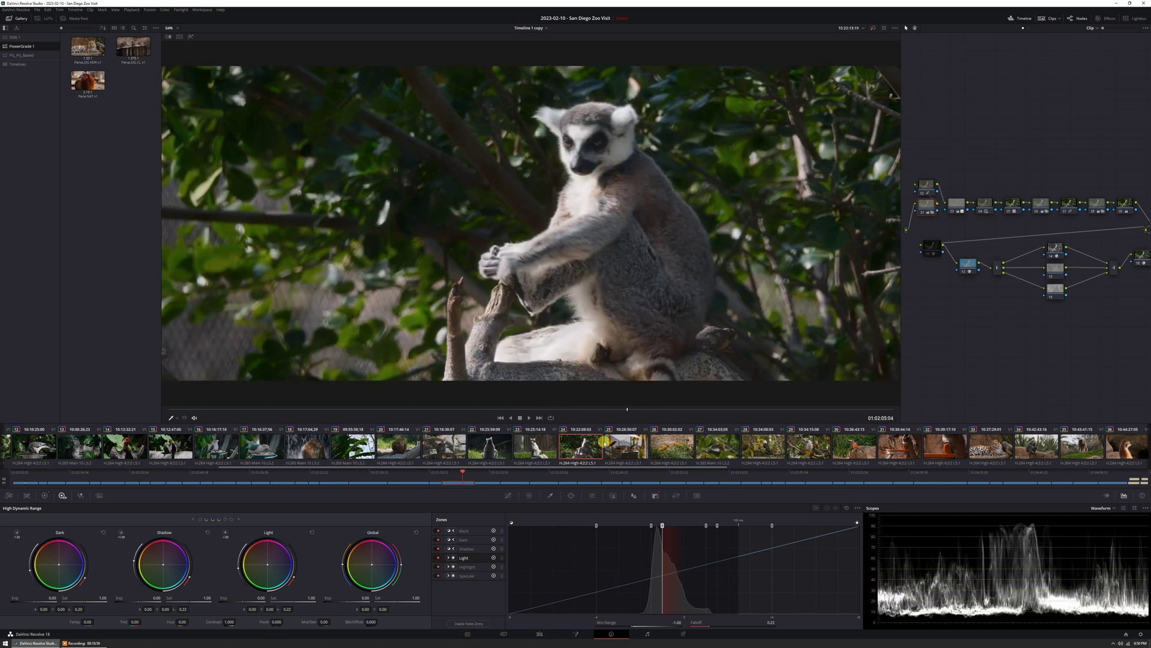
- Open the white-headed bird clip in the enlarged viewer, keeping the clip thumbnails and mini timeline shown below it
scroll(579, 444, down, 3)
click(577, 444)
click(539, 413)
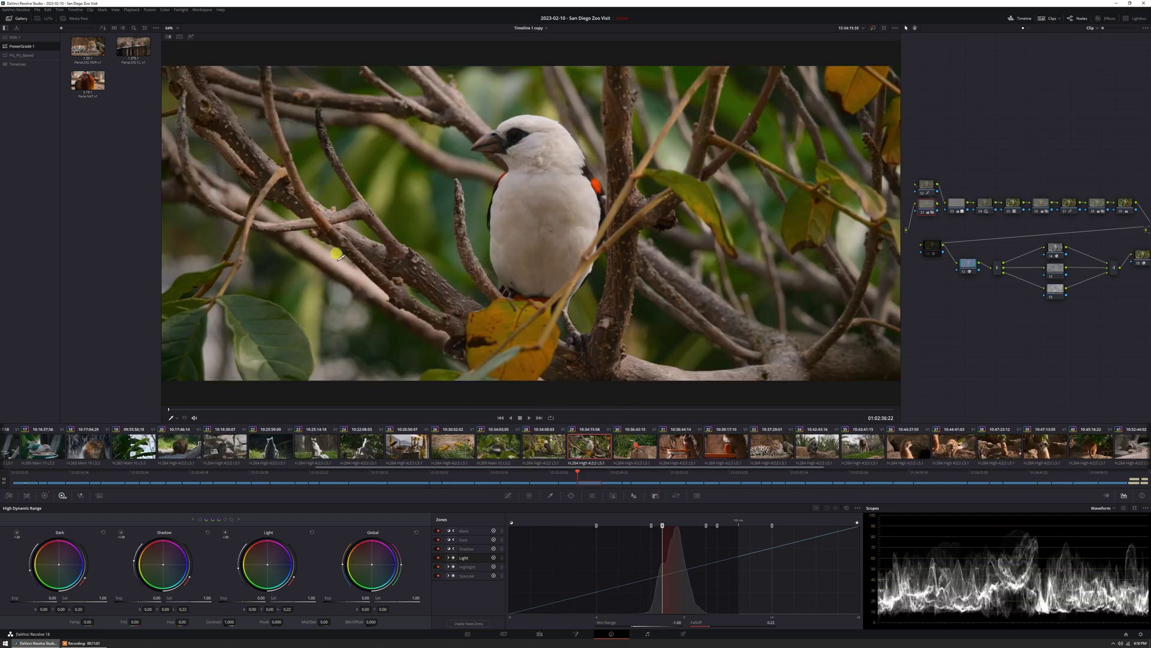
key(alt+f)
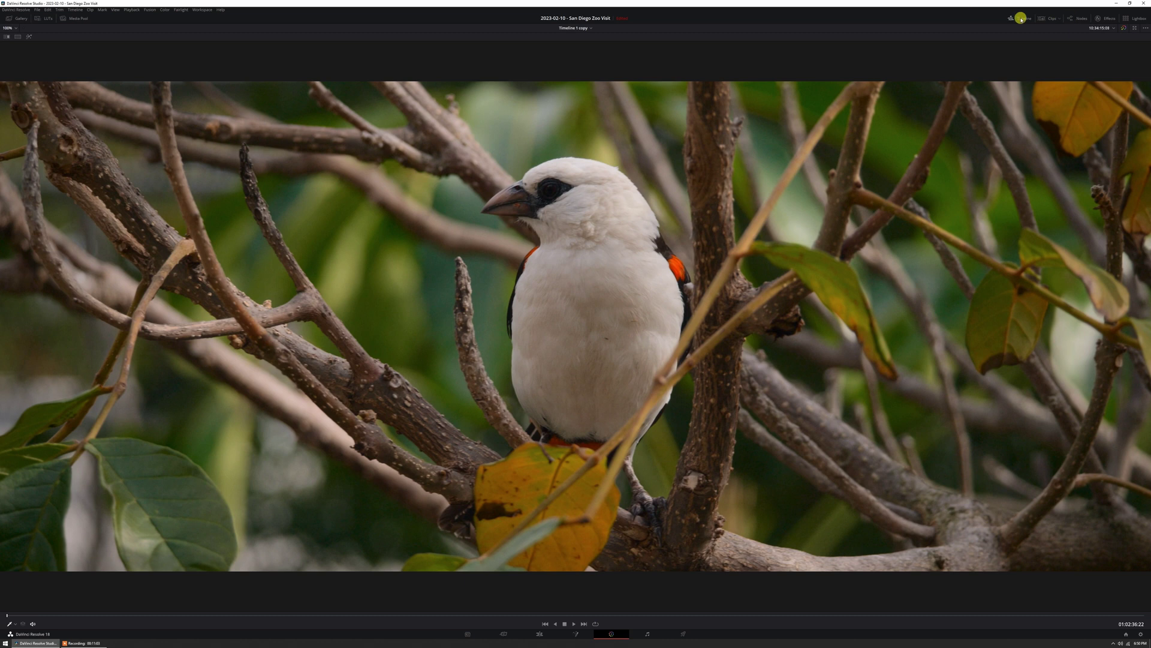
click(1022, 19)
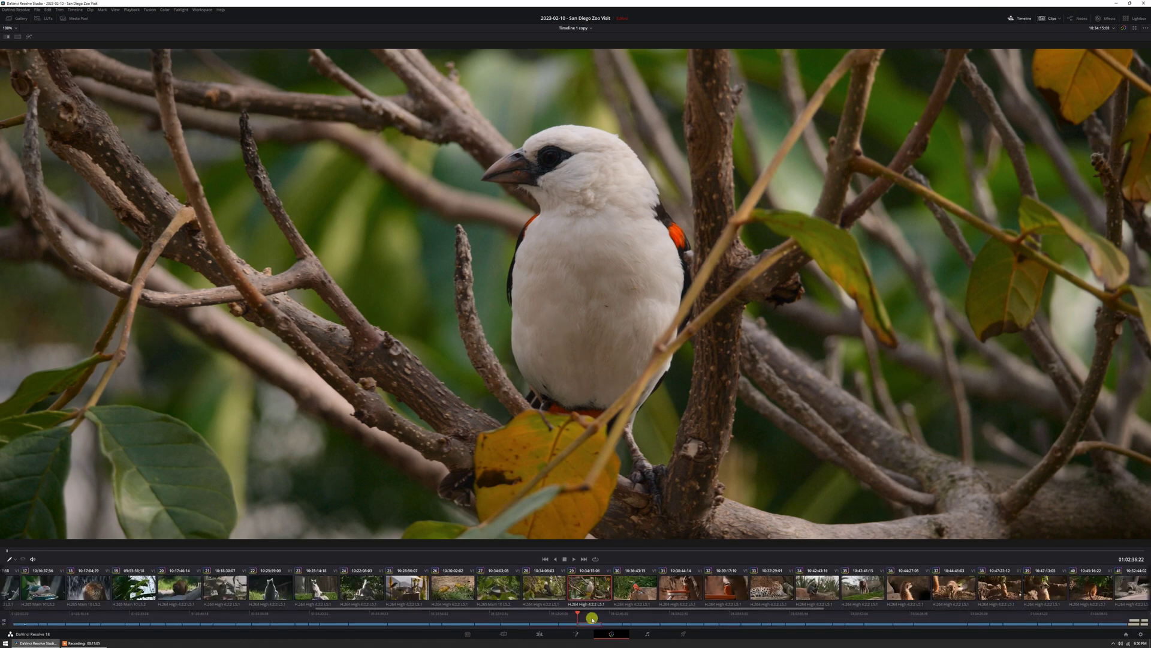
- Check the grade on the green-winged feeder bird, baboon and snow leopard clips in the enlarged viewer
click(645, 615)
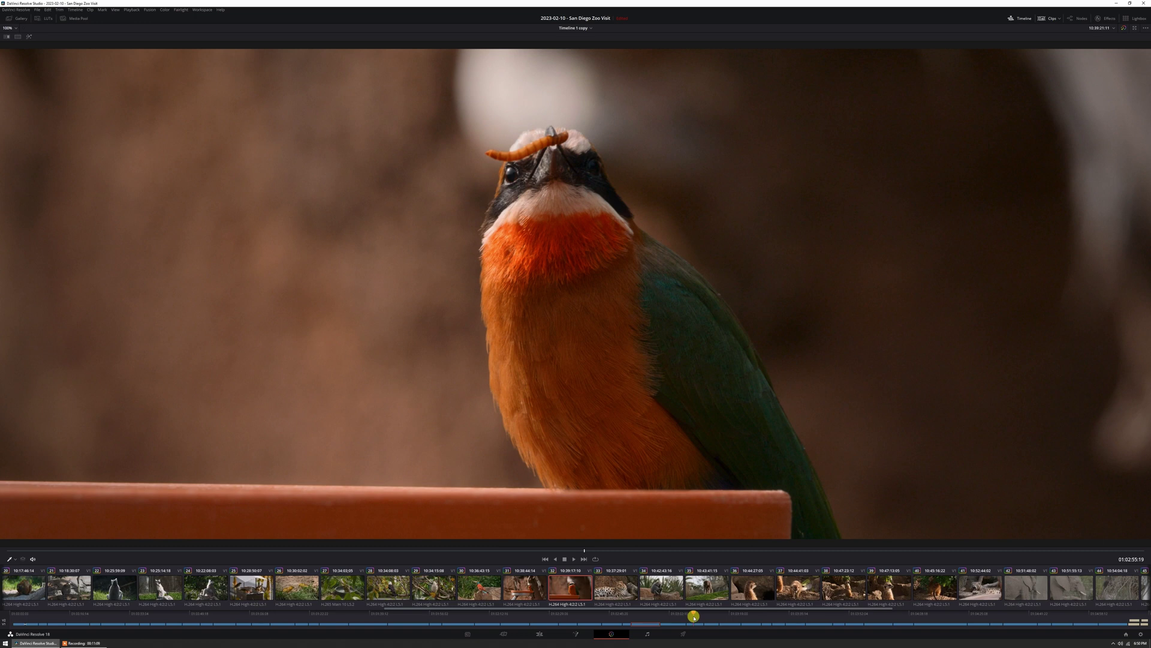
click(694, 618)
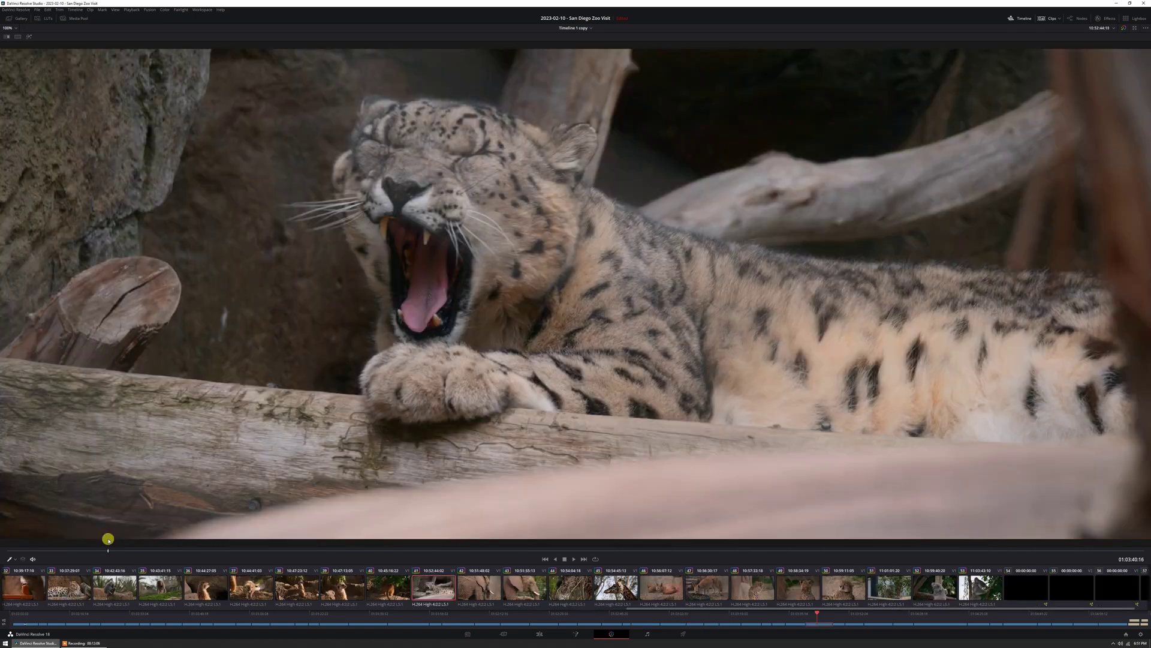
drag(108, 540, 342, 548)
click(567, 588)
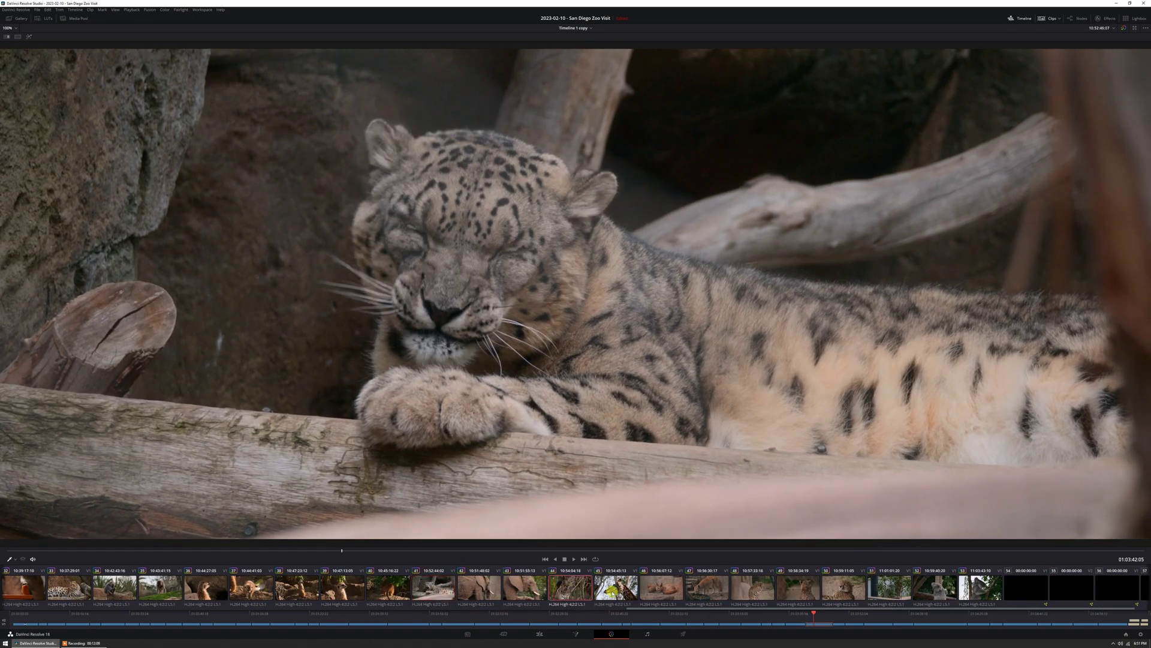
- Review the graded giraffe and reclining fennec fox clips in the enlarged viewer, scrubbing through both
click(613, 591)
drag(475, 553, 777, 550)
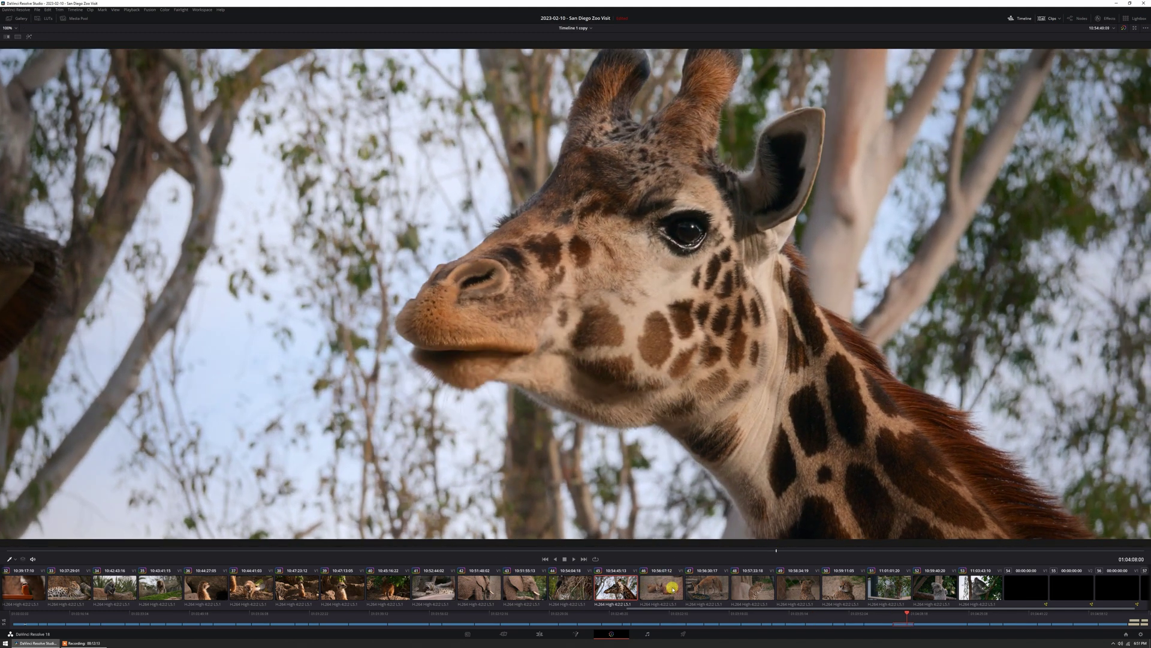
click(673, 588)
drag(538, 547, 595, 552)
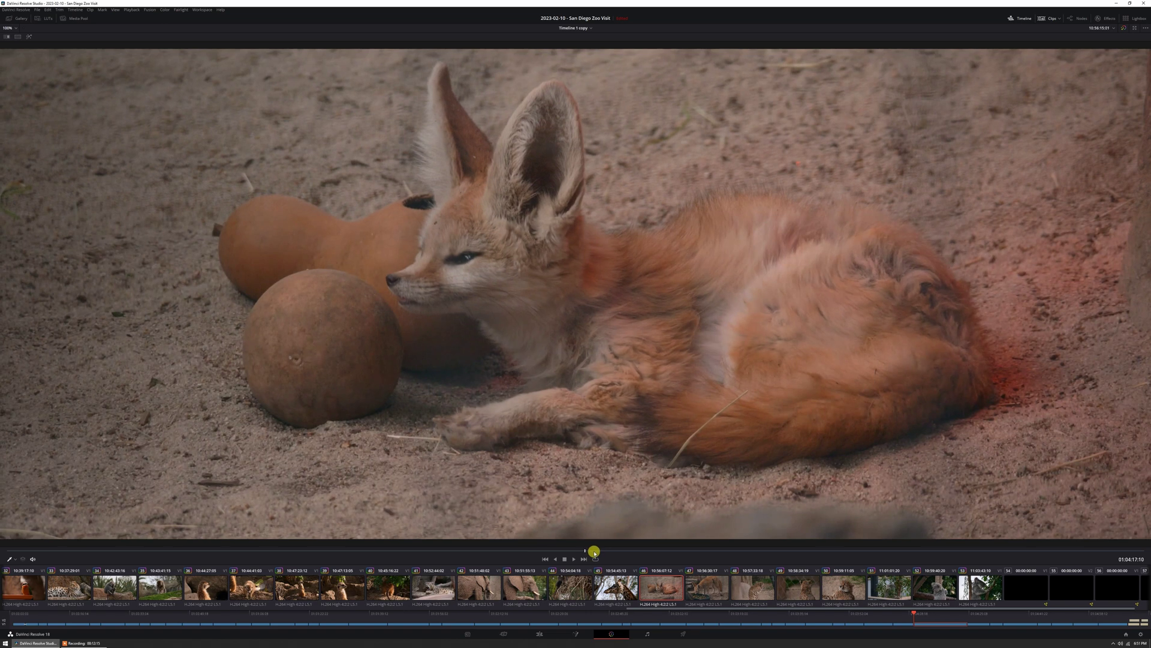
- Restore the standard color grading layout and hide the gallery to give the viewer more room
key(alt+f)
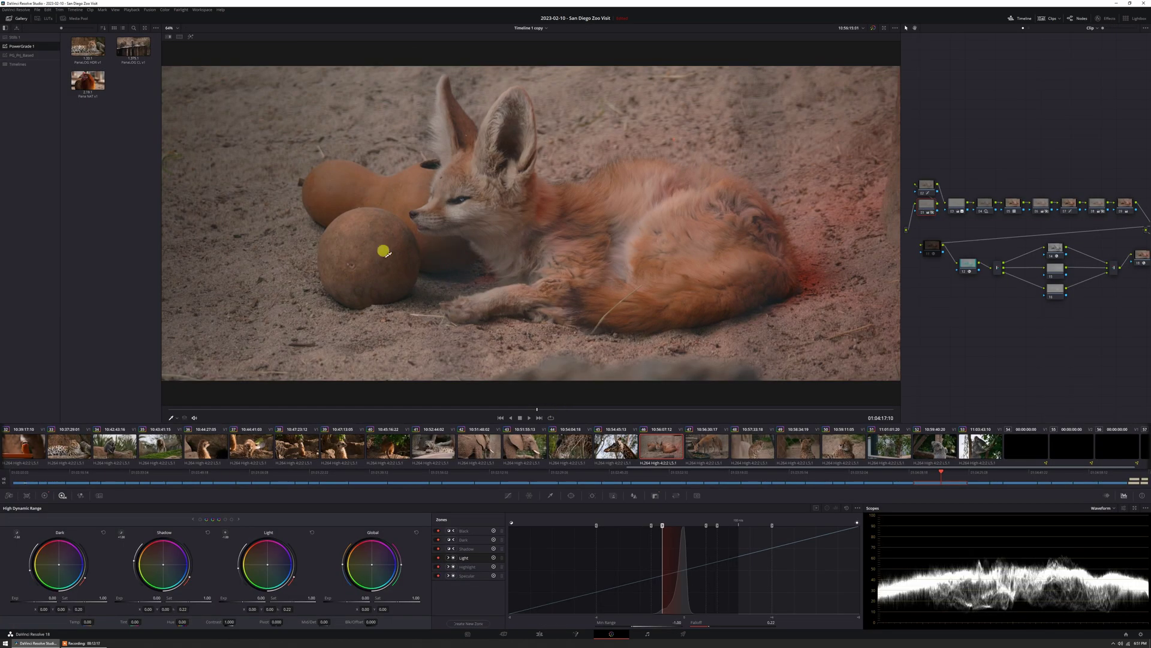
click(24, 19)
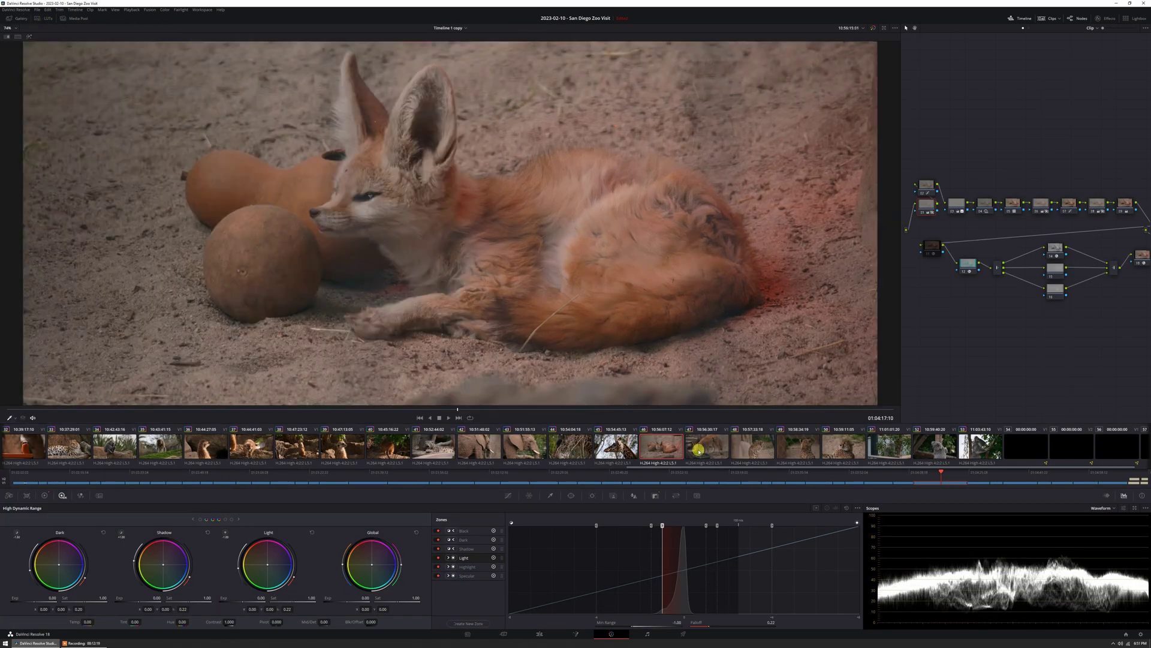
- Check the graded cheetah and snow leopard clips, scrubbing through the footage
scroll(699, 450, down, 1)
click(813, 449)
scroll(461, 452, up, 5)
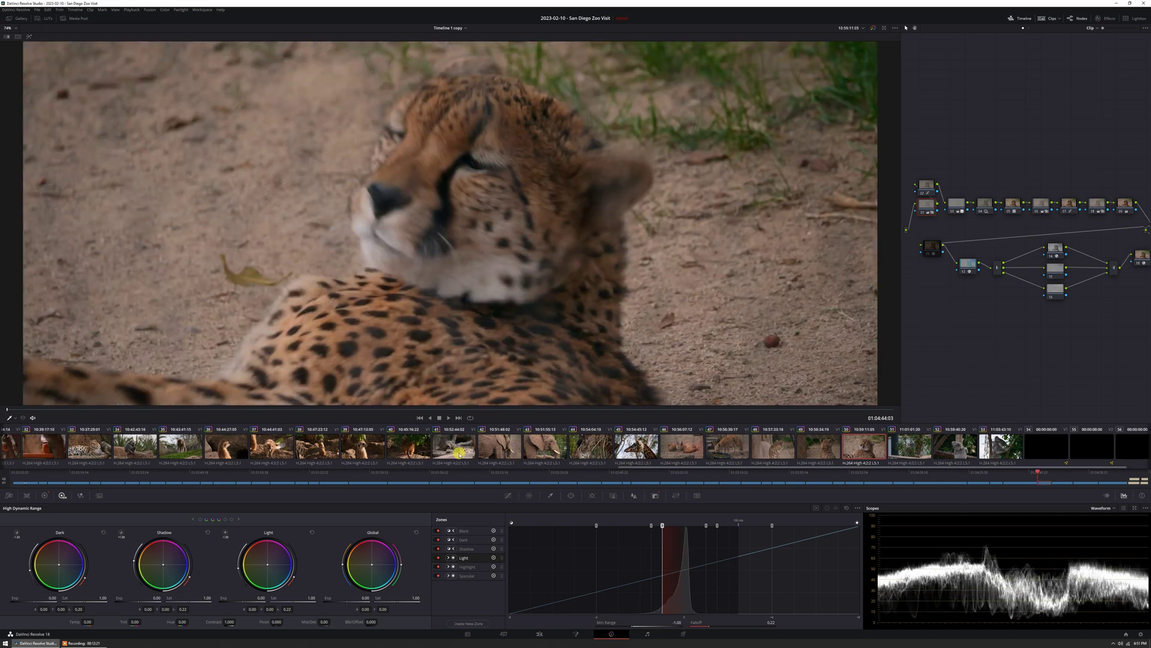
click(437, 442)
drag(505, 411, 573, 420)
click(567, 440)
- Compare the grade on the white-headed bird, lemur and pigeon-at-the-food-bowl clips earlier in the timeline
scroll(360, 449, up, 8)
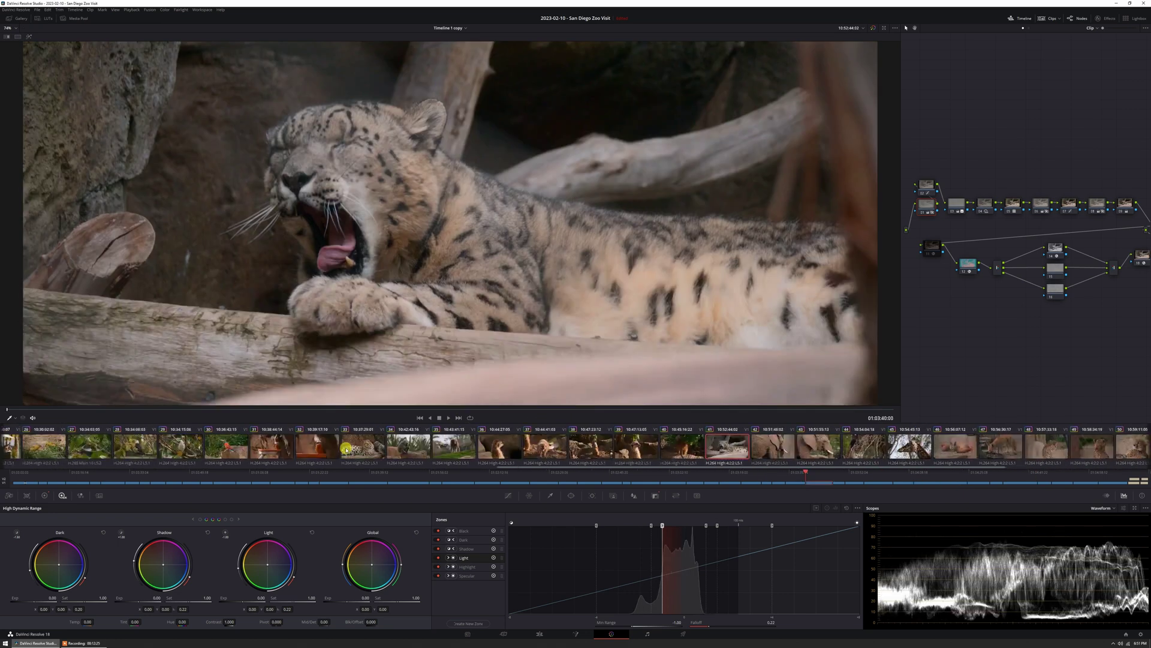
click(324, 449)
scroll(325, 449, up, 10)
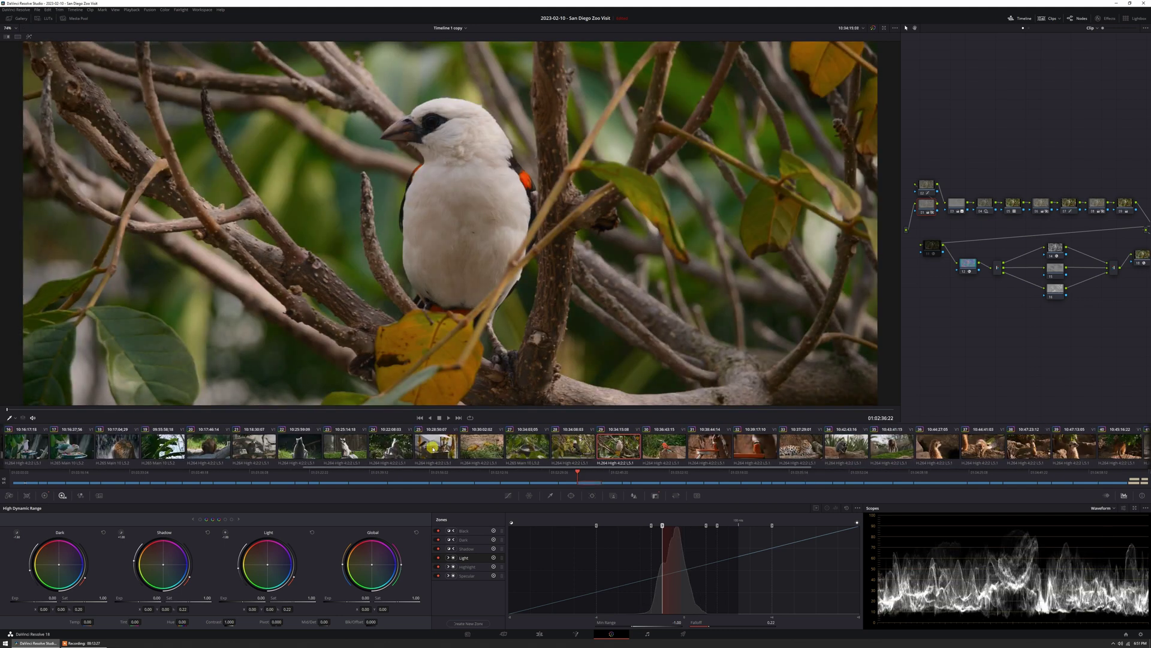
click(407, 429)
drag(460, 410, 489, 414)
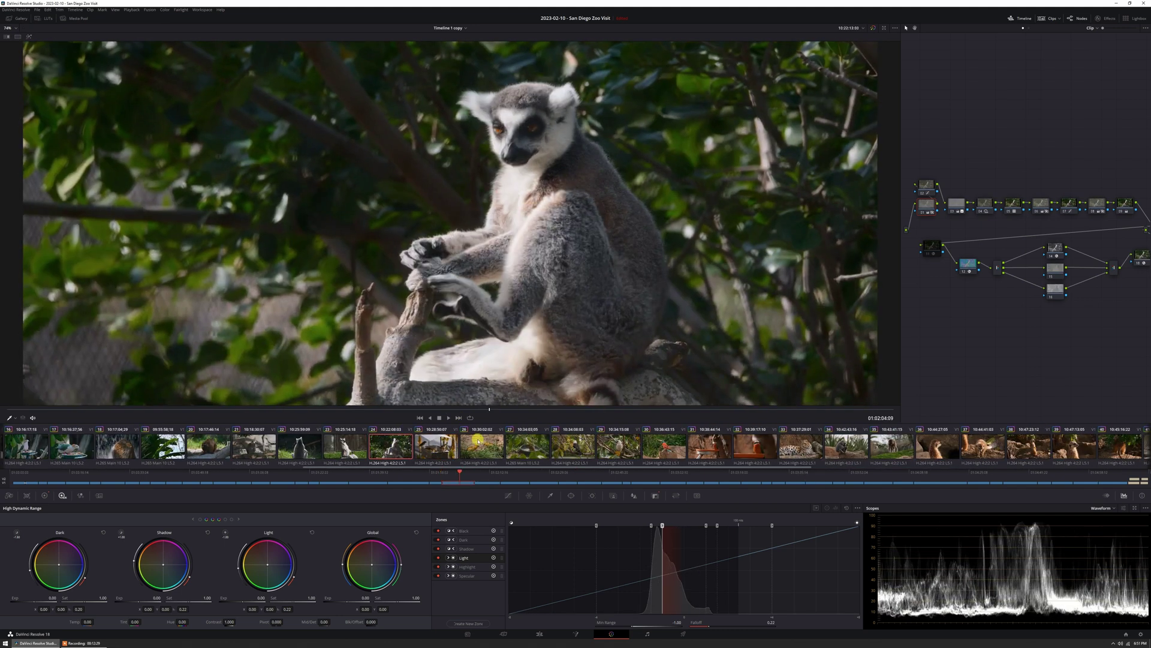
scroll(373, 448, up, 10)
click(419, 447)
click(454, 447)
- Fine-tune the HDR Light zone exposure in a main-chain node of the giraffe clip, and check another frame
scroll(540, 449, down, 15)
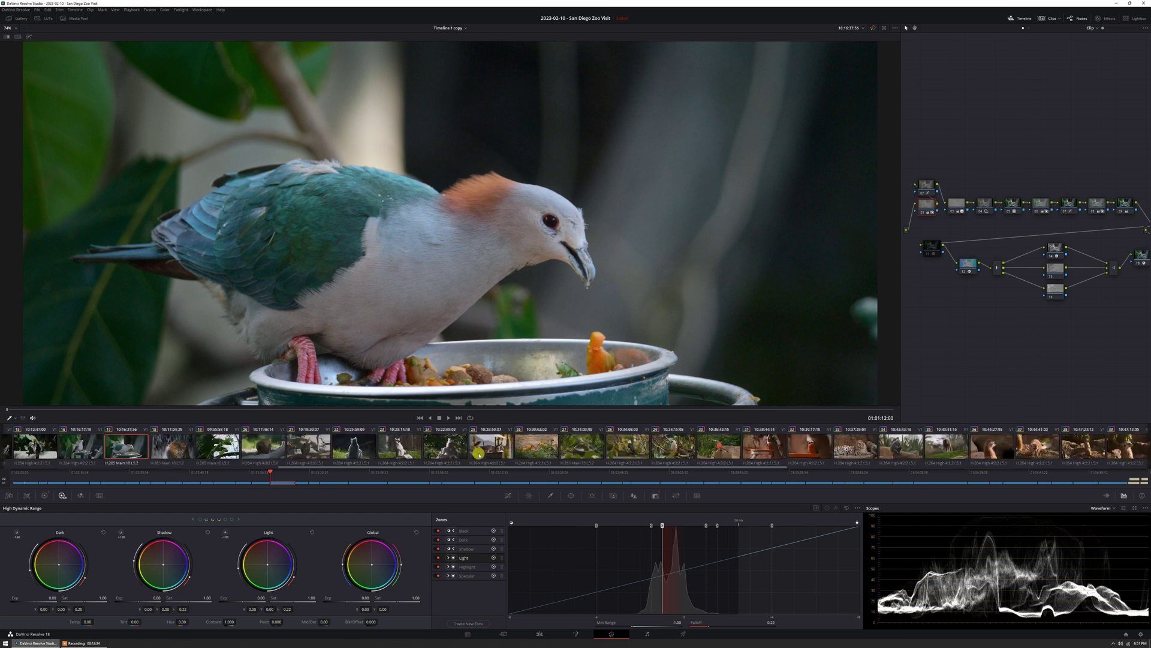
scroll(539, 454, down, 16)
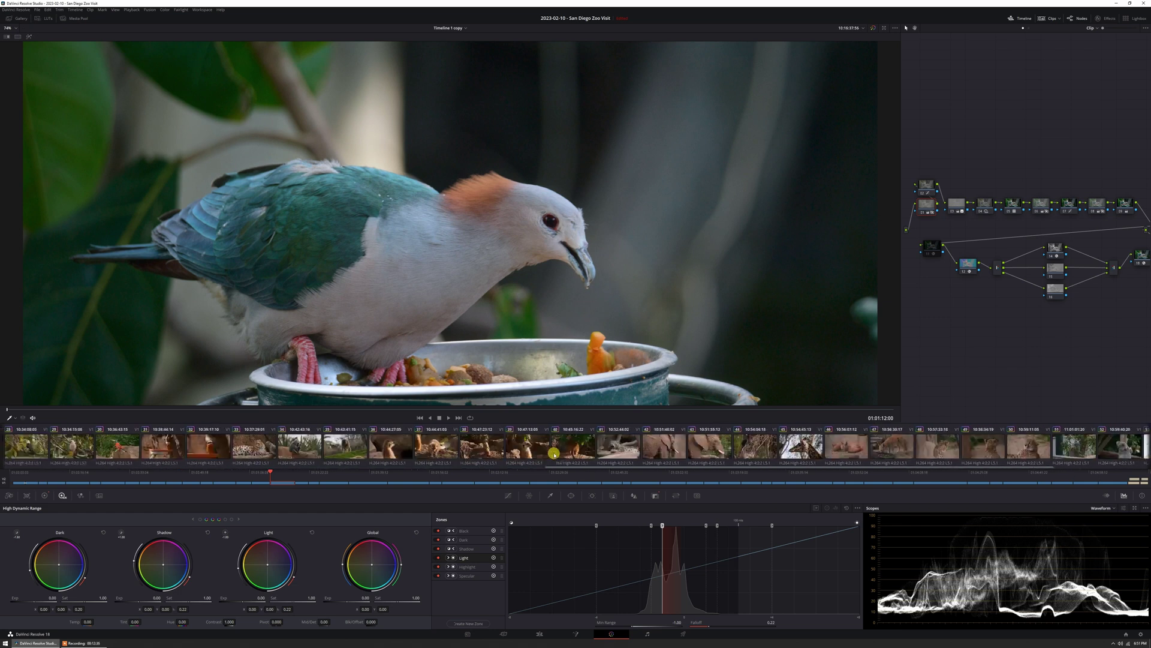
click(582, 450)
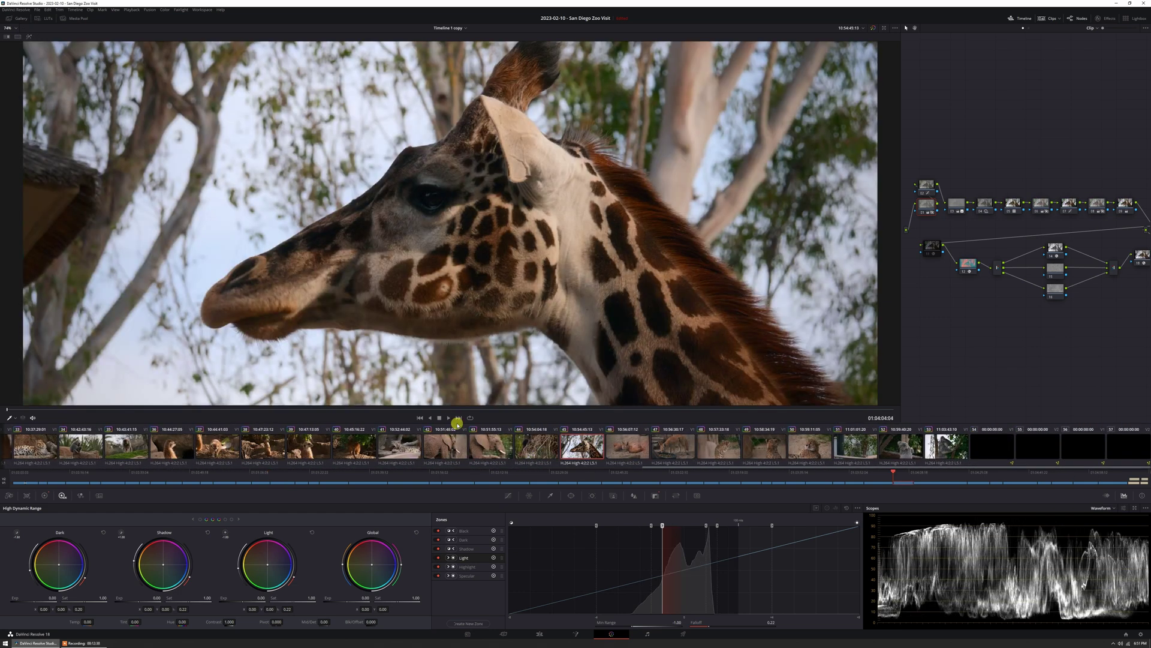
click(472, 410)
scroll(405, 303, down, 1)
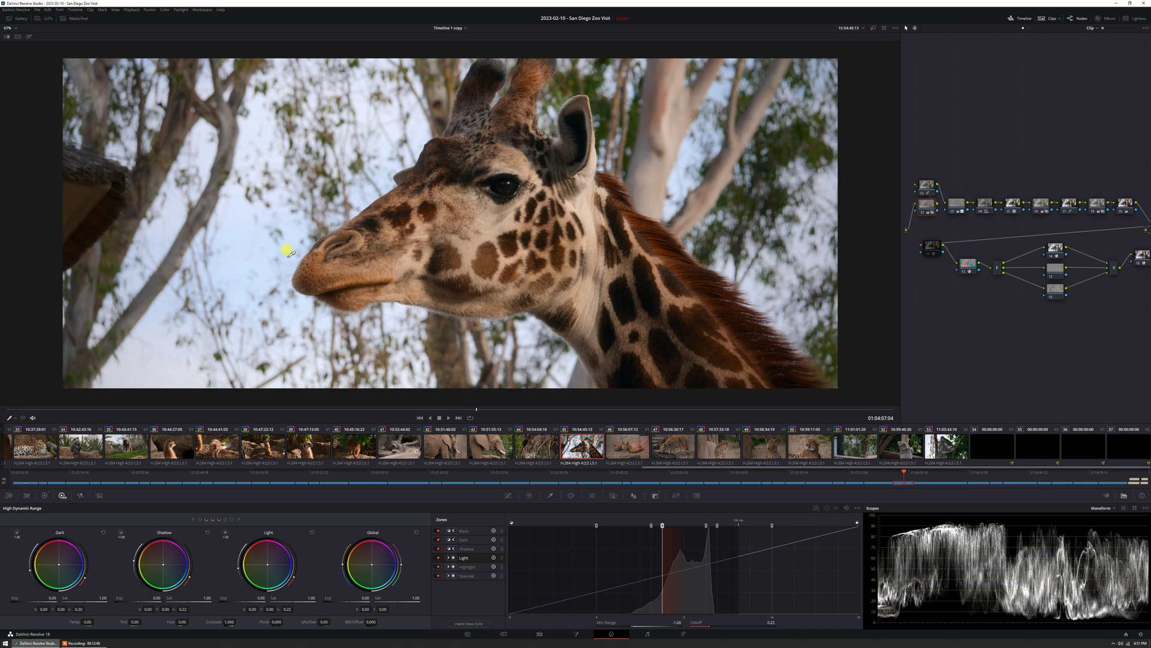
click(960, 211)
drag(260, 598, 262, 598)
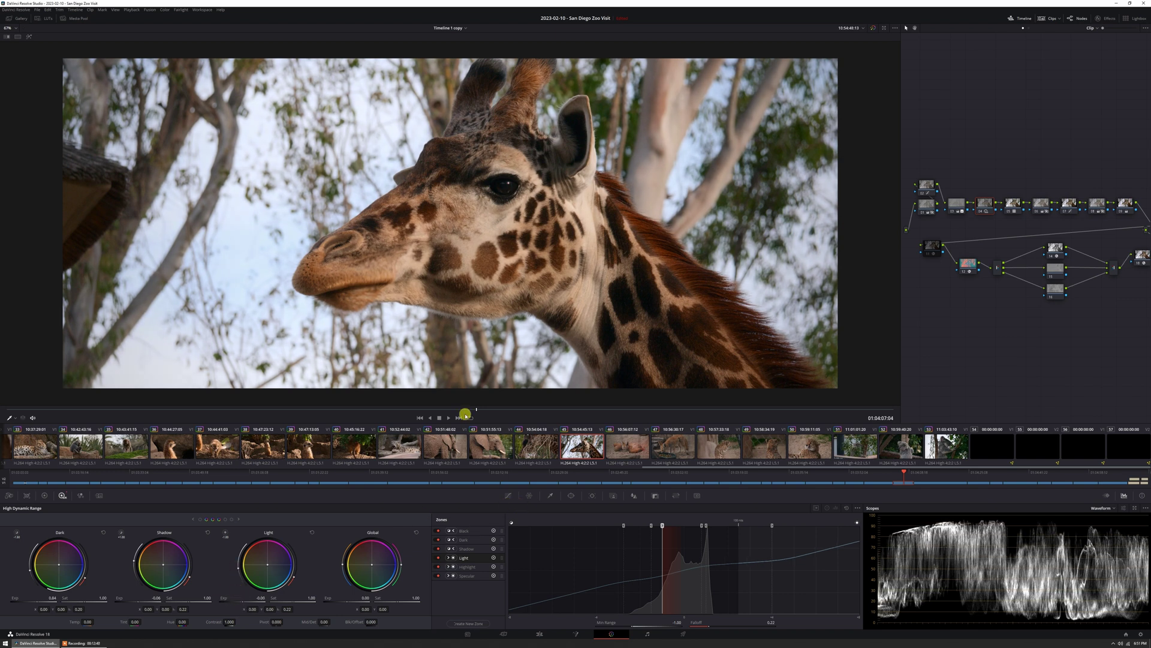
click(634, 409)
scroll(284, 458, up, 5)
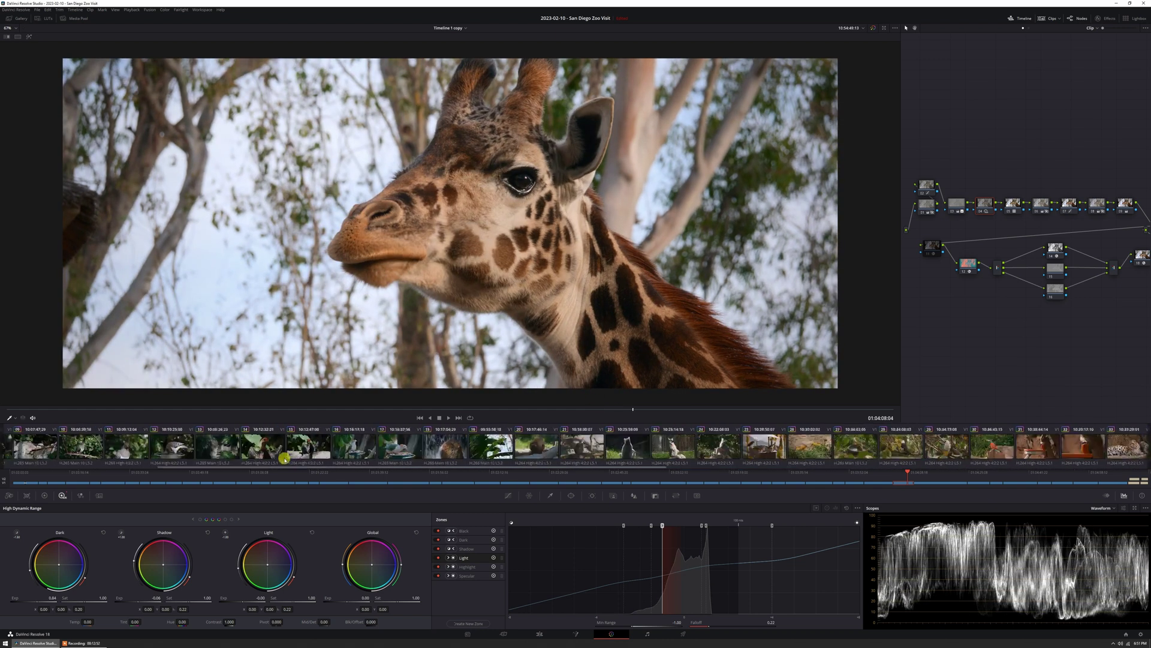
scroll(319, 462, up, 3)
scroll(457, 427, down, 8)
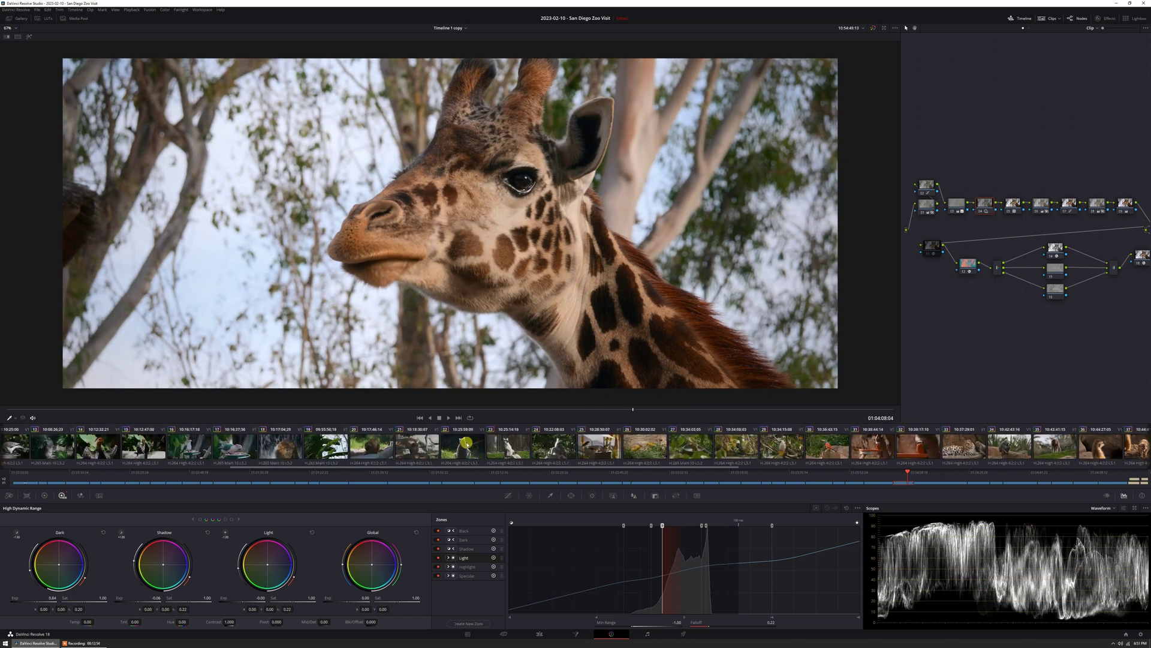
scroll(577, 346, up, 1)
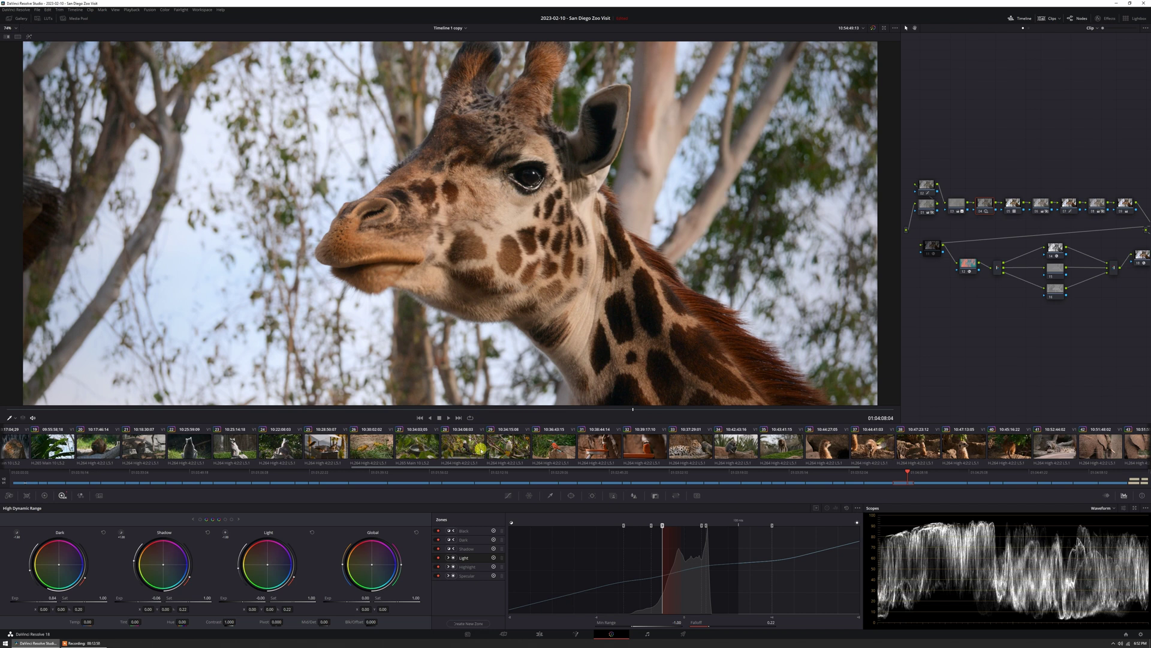
scroll(475, 448, down, 2)
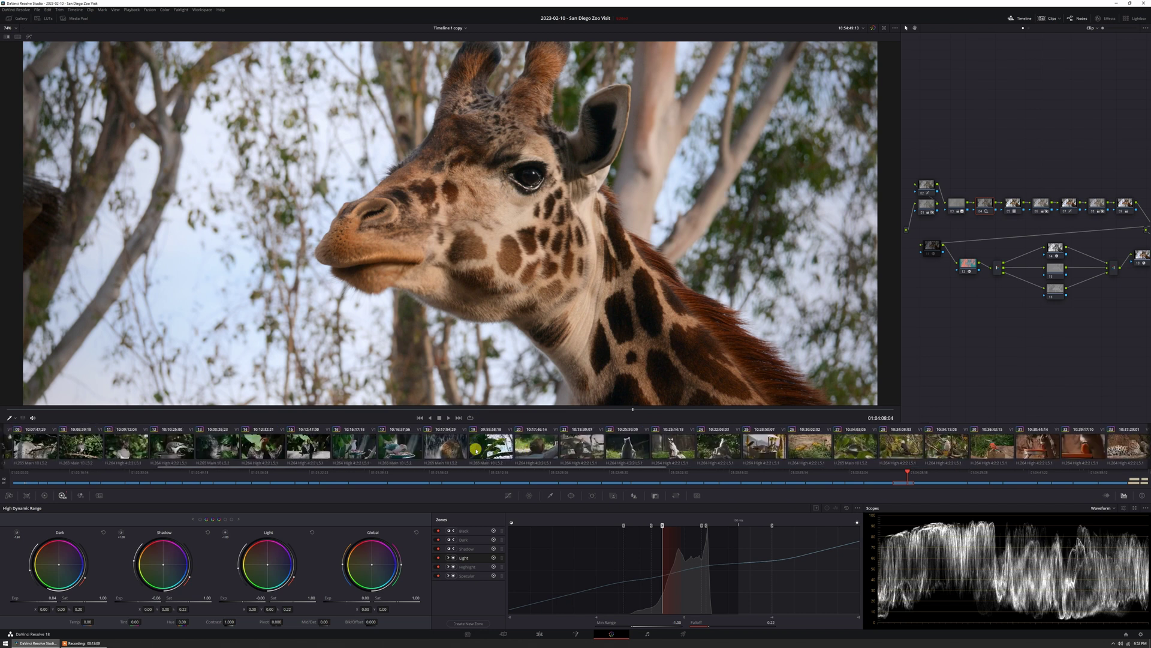
scroll(475, 448, down, 4)
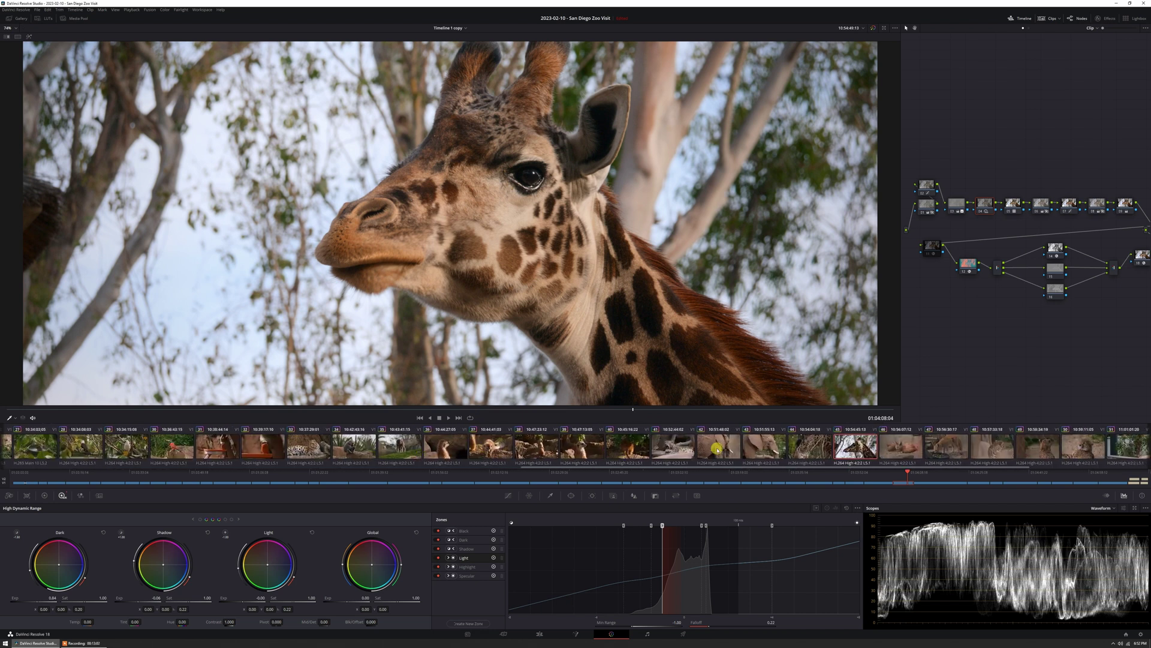
scroll(750, 451, down, 4)
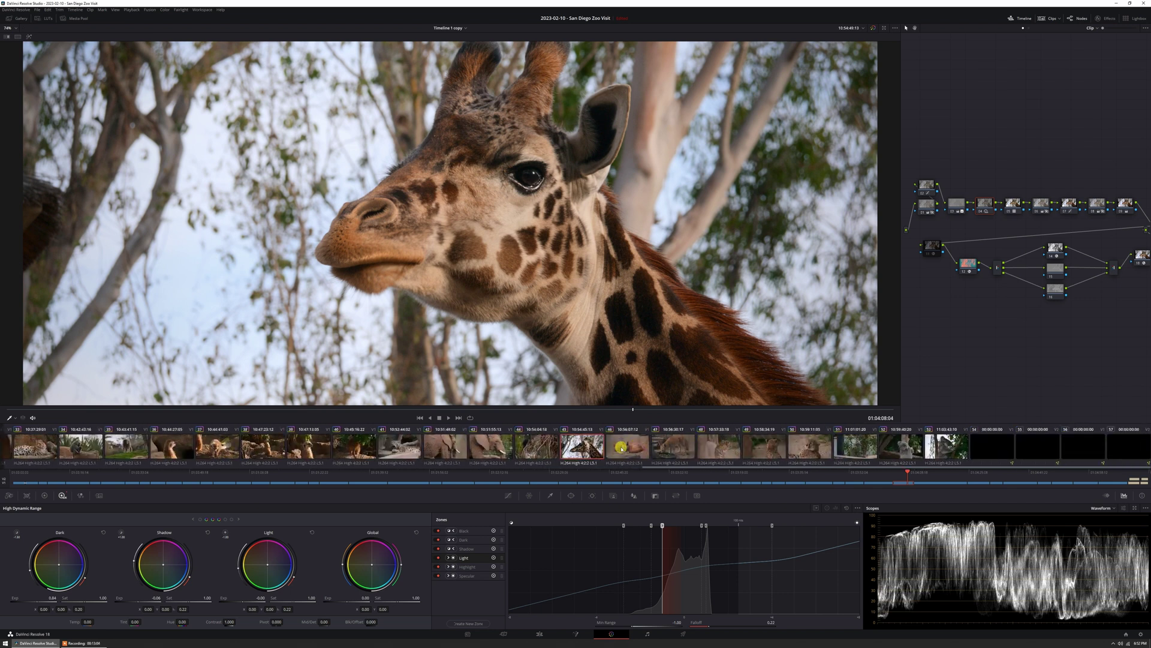
- Check the grade on both fennec fox clips and the cheetah clip shot through the fence
click(621, 449)
drag(506, 409, 629, 414)
click(686, 448)
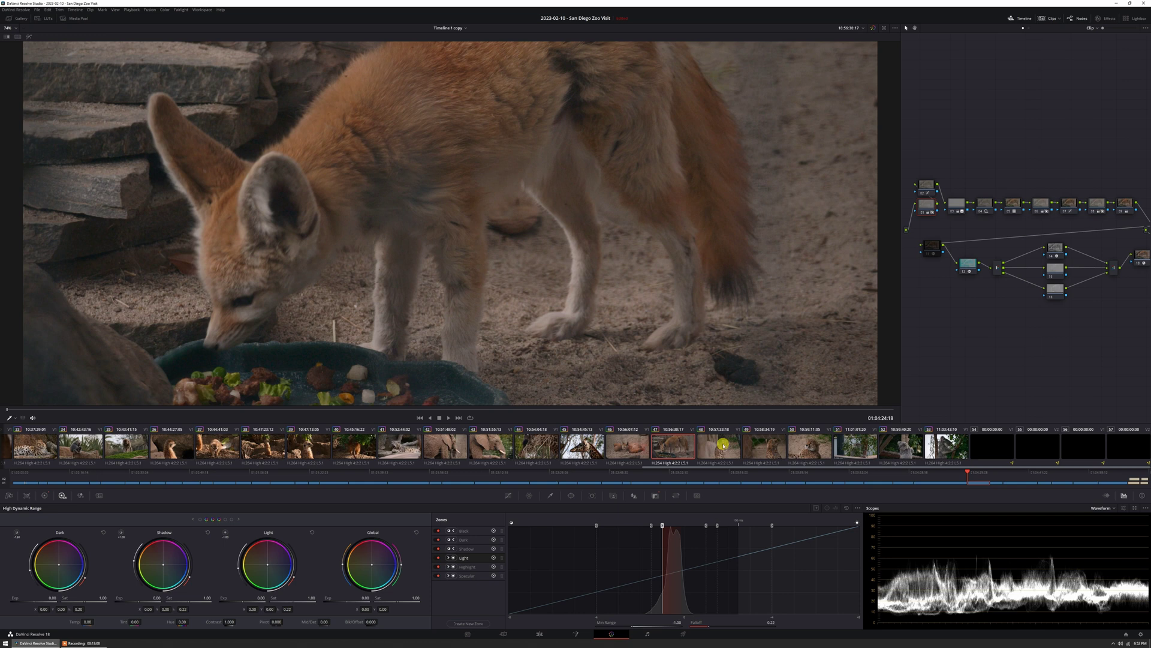
click(723, 445)
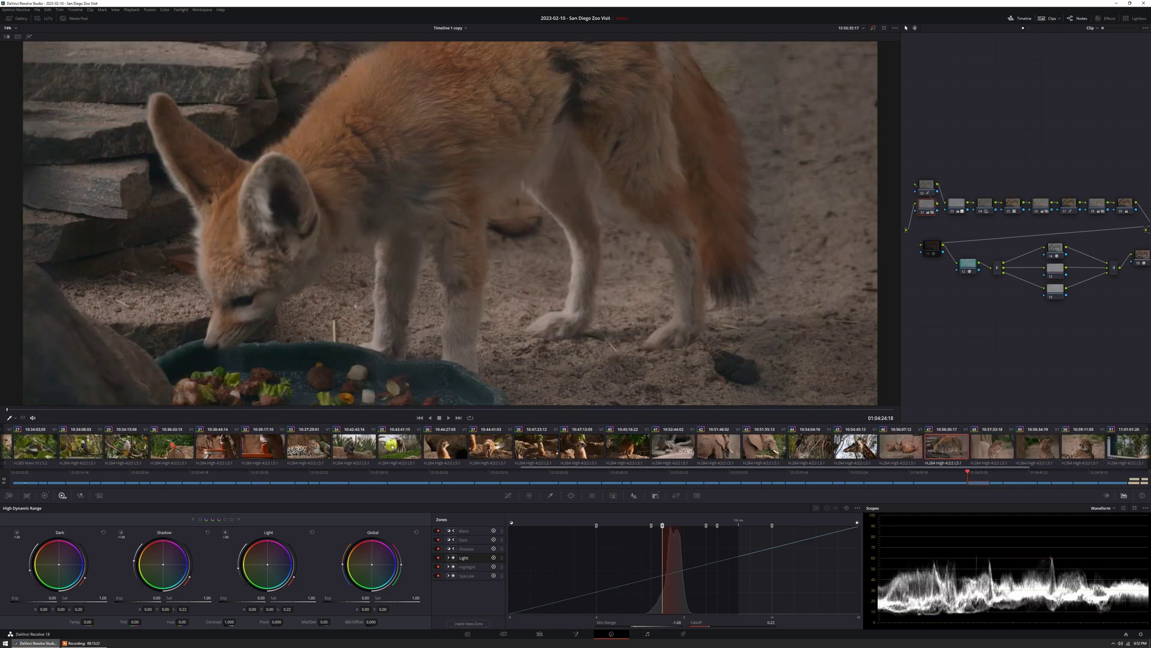
- Review the graded monkey-on-grass, seated baboon and reclining leopard clips
click(391, 445)
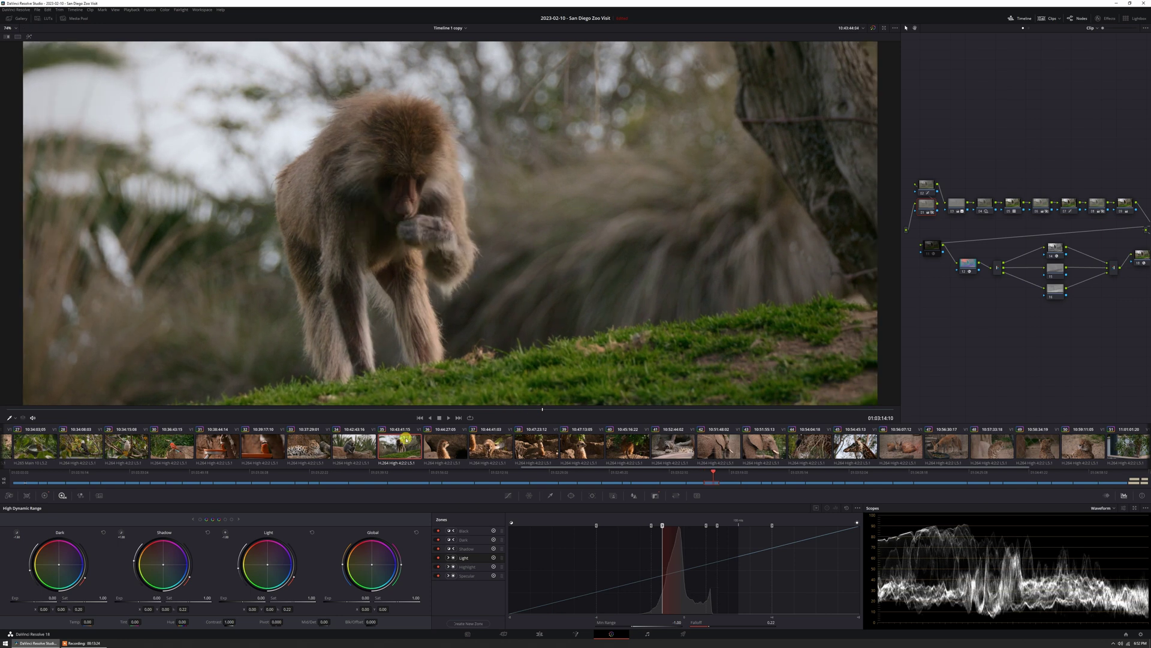
click(365, 445)
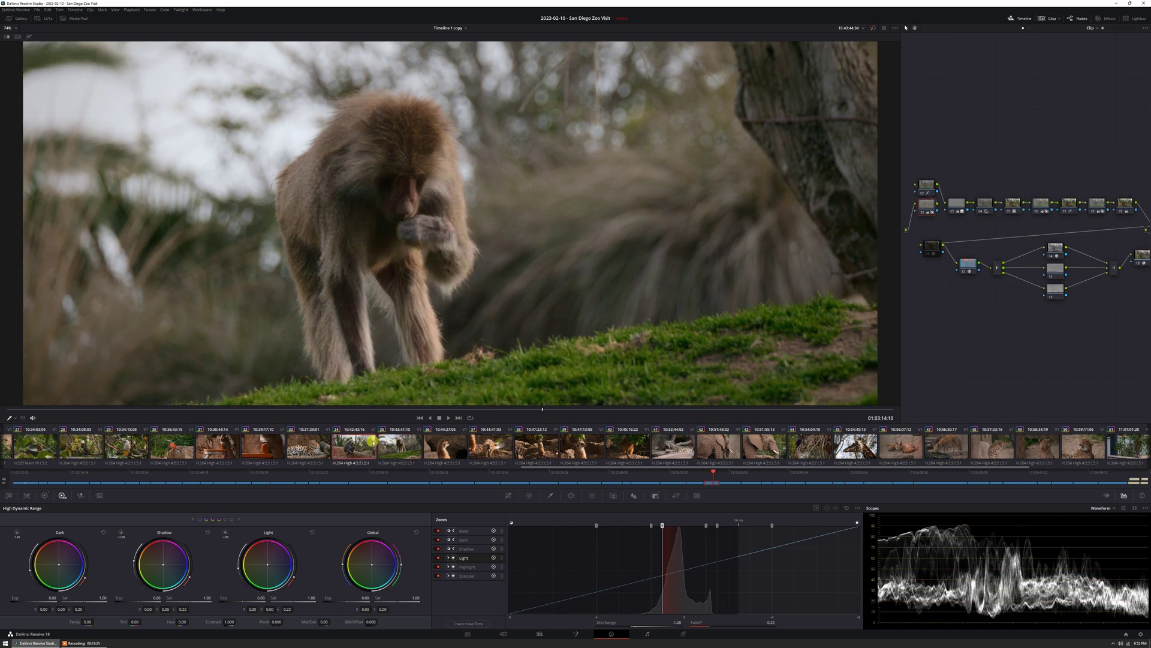
click(312, 451)
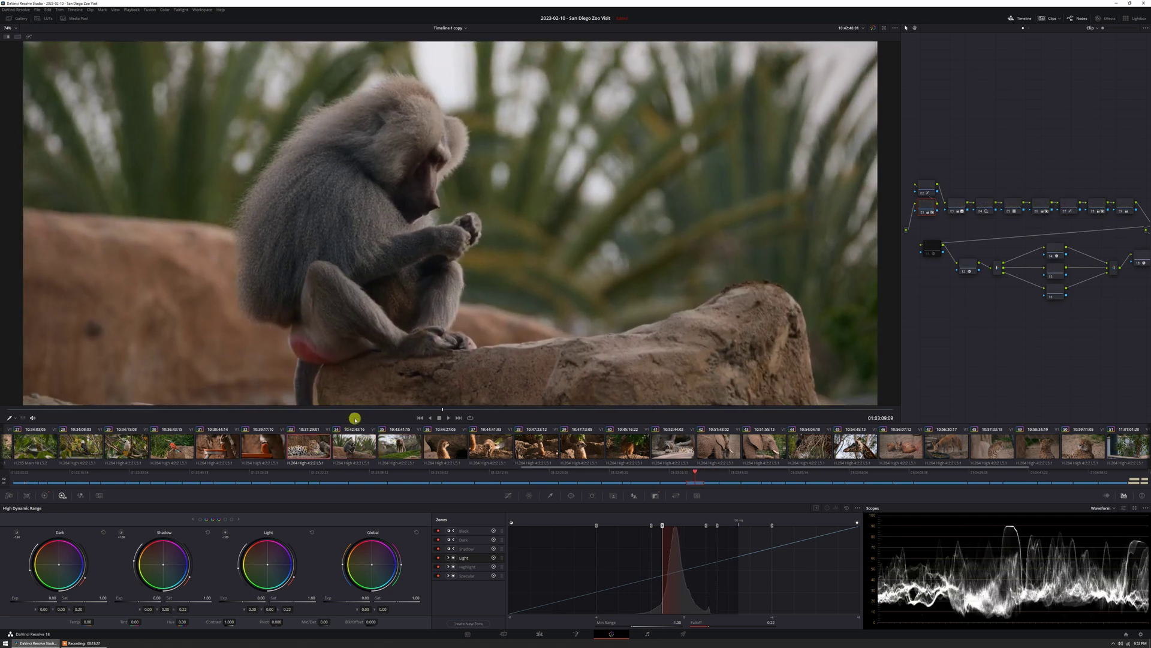
scroll(373, 460, up, 3)
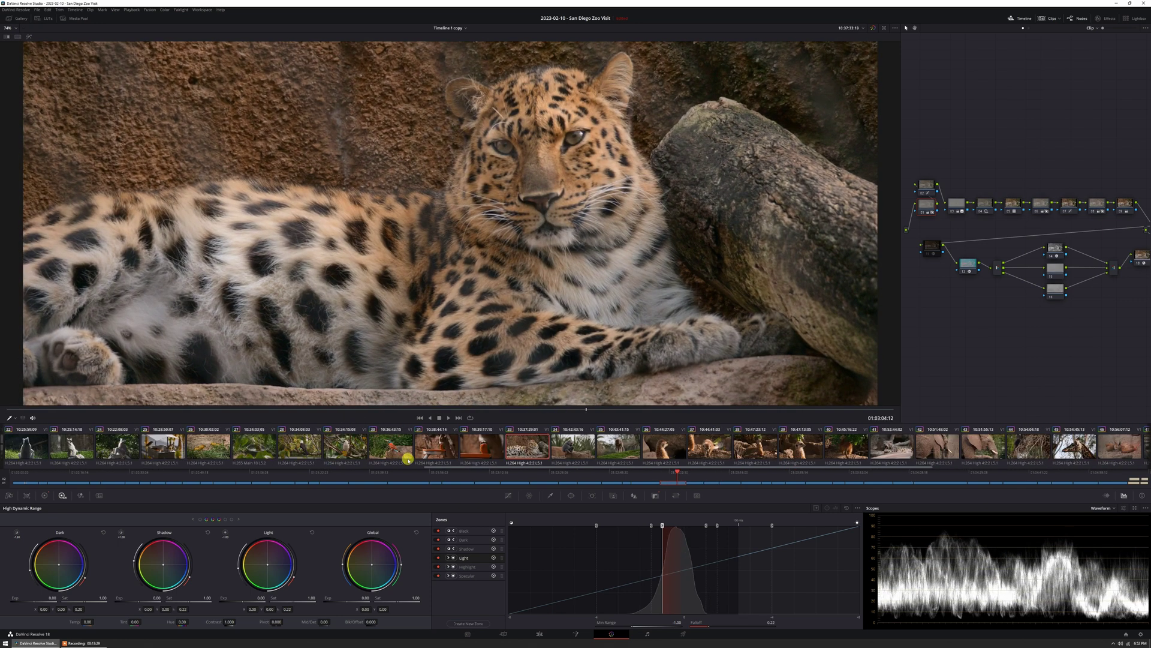